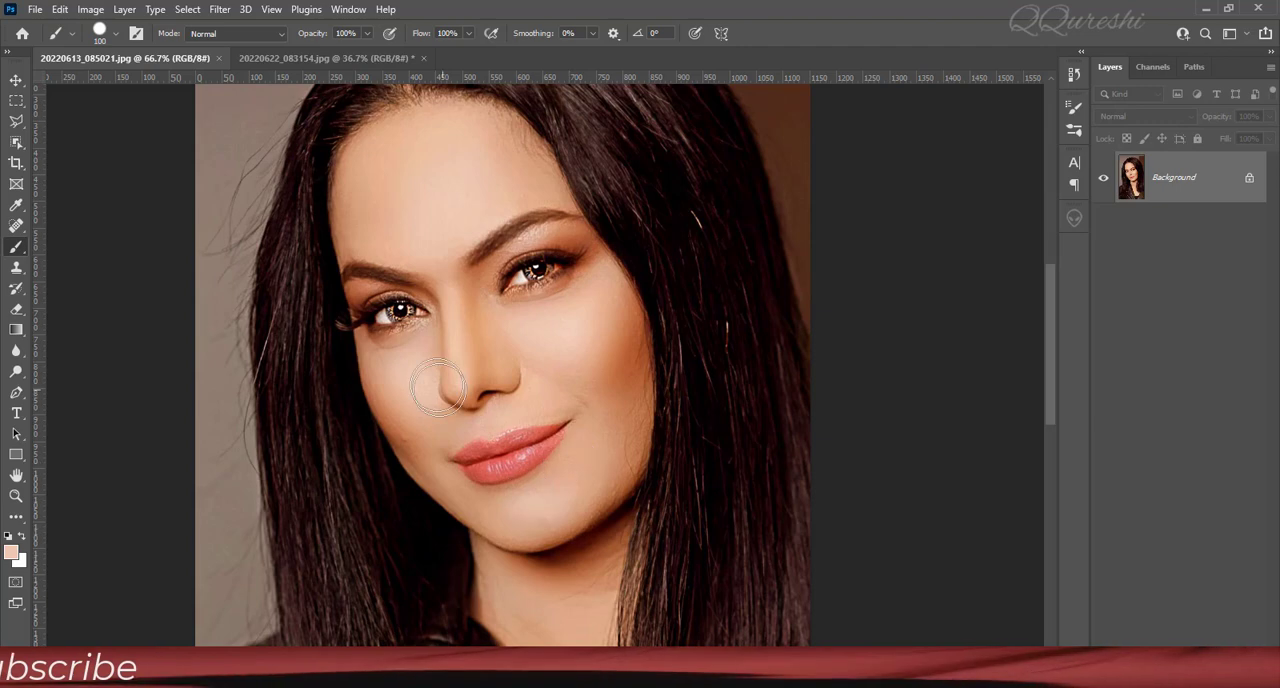
# Compare the portrait 20220622_083154.jpg, fitted to the window, with the reference portrait 20220613_085021.jpg.
pyautogui.click(337, 58)
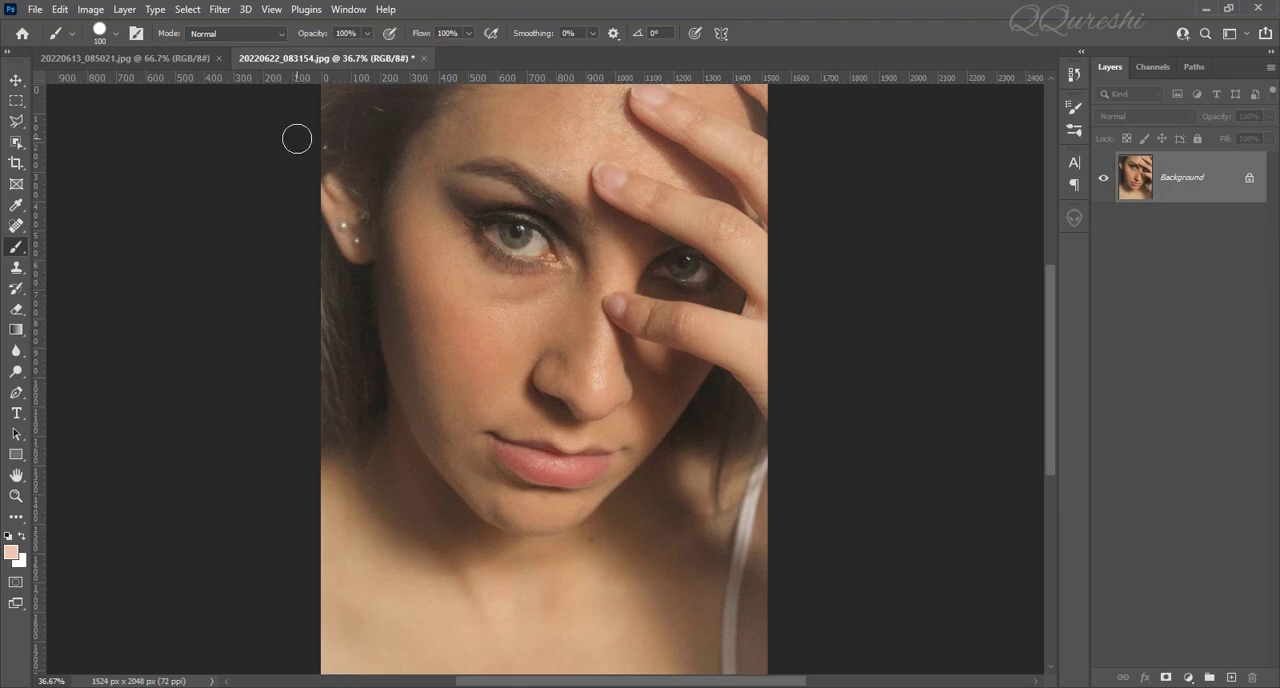
pyautogui.hotkey('ctrl', '0')
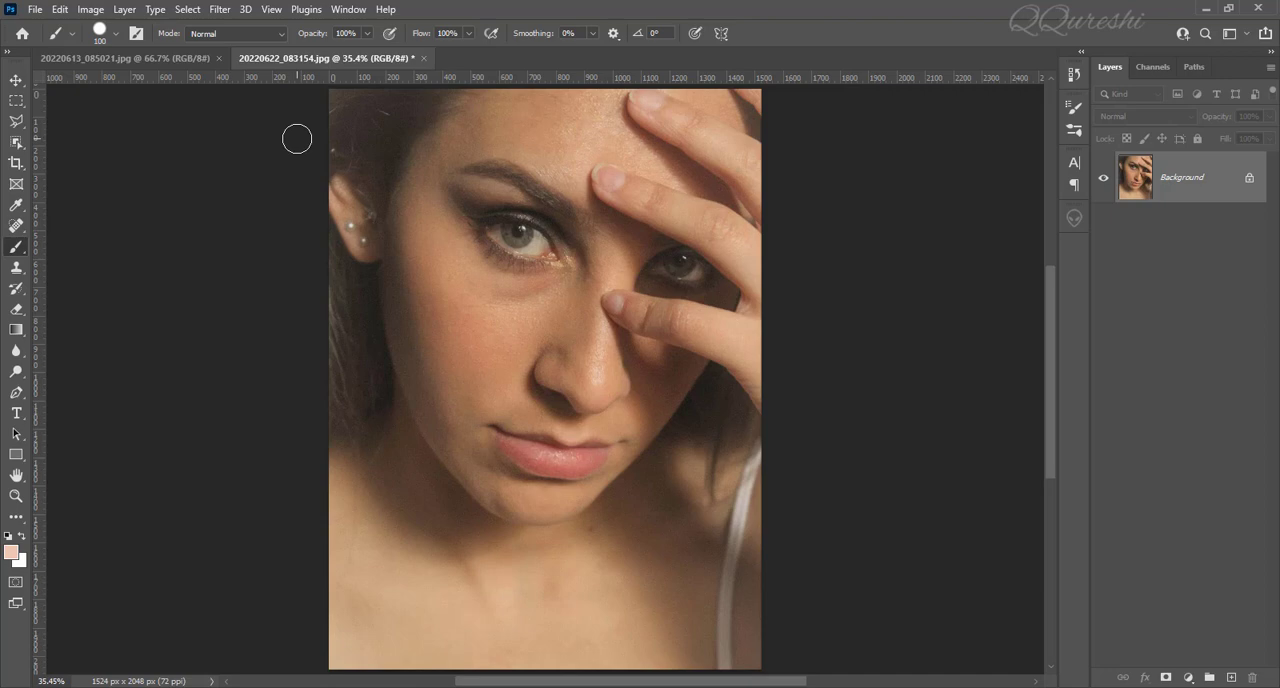
pyautogui.click(129, 59)
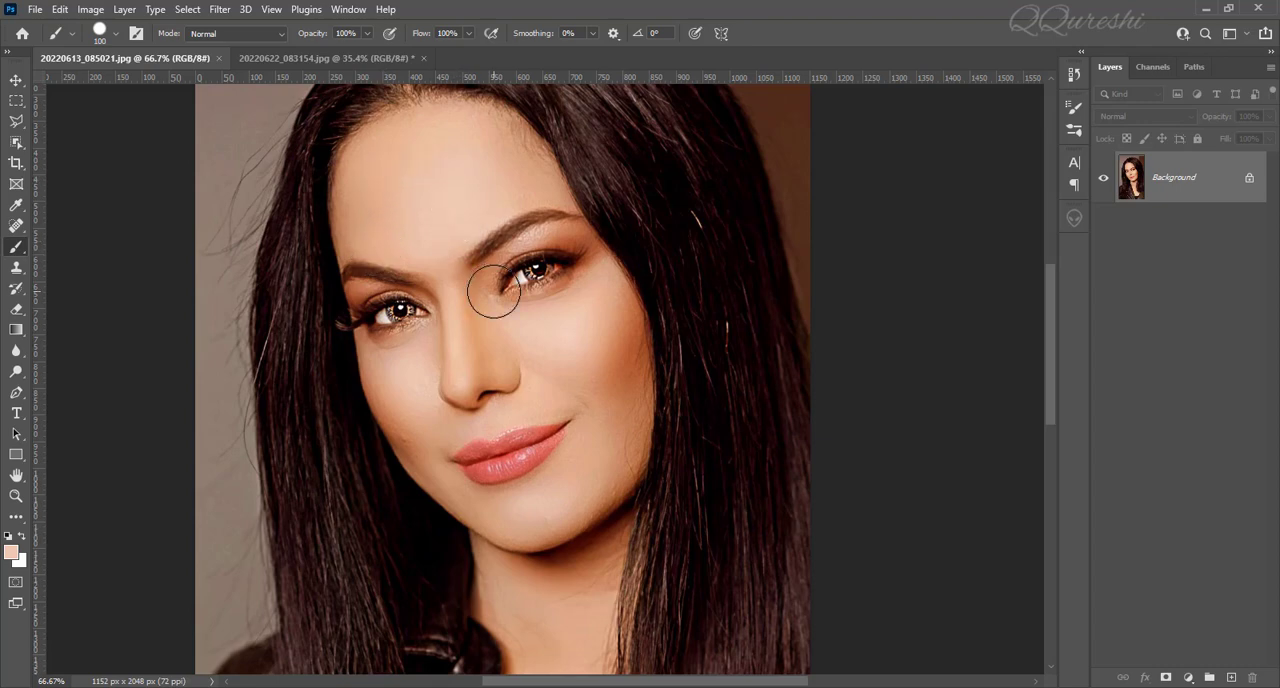
pyautogui.click(361, 60)
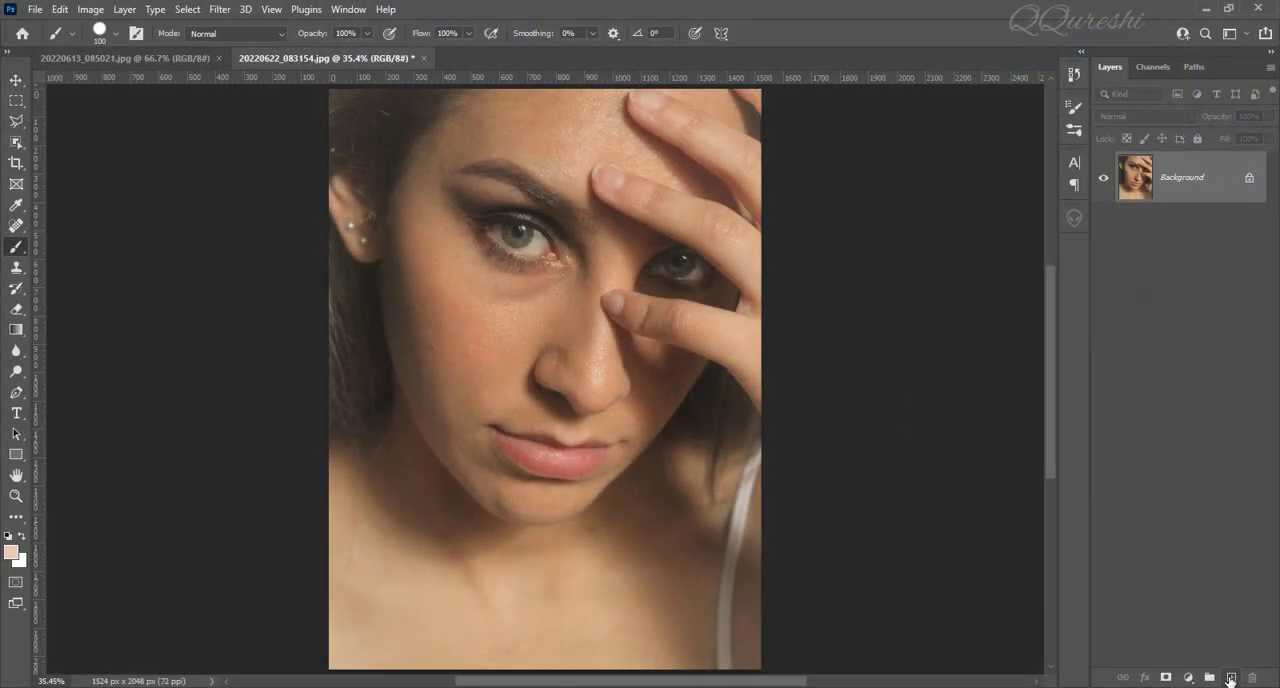
# Add two empty layers above the Background of 20220622_083154.jpg and name the upper one "target".
pyautogui.click(1231, 678)
pyautogui.click(1231, 678)
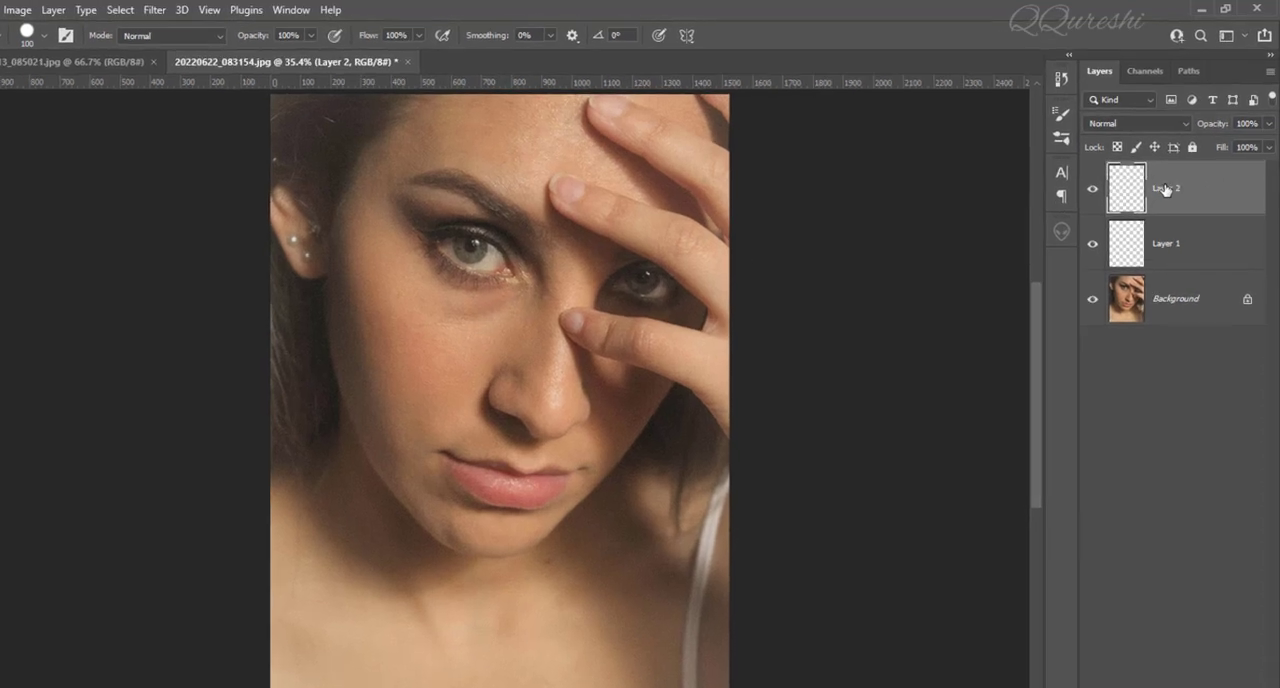
pyautogui.doubleClick(1165, 190)
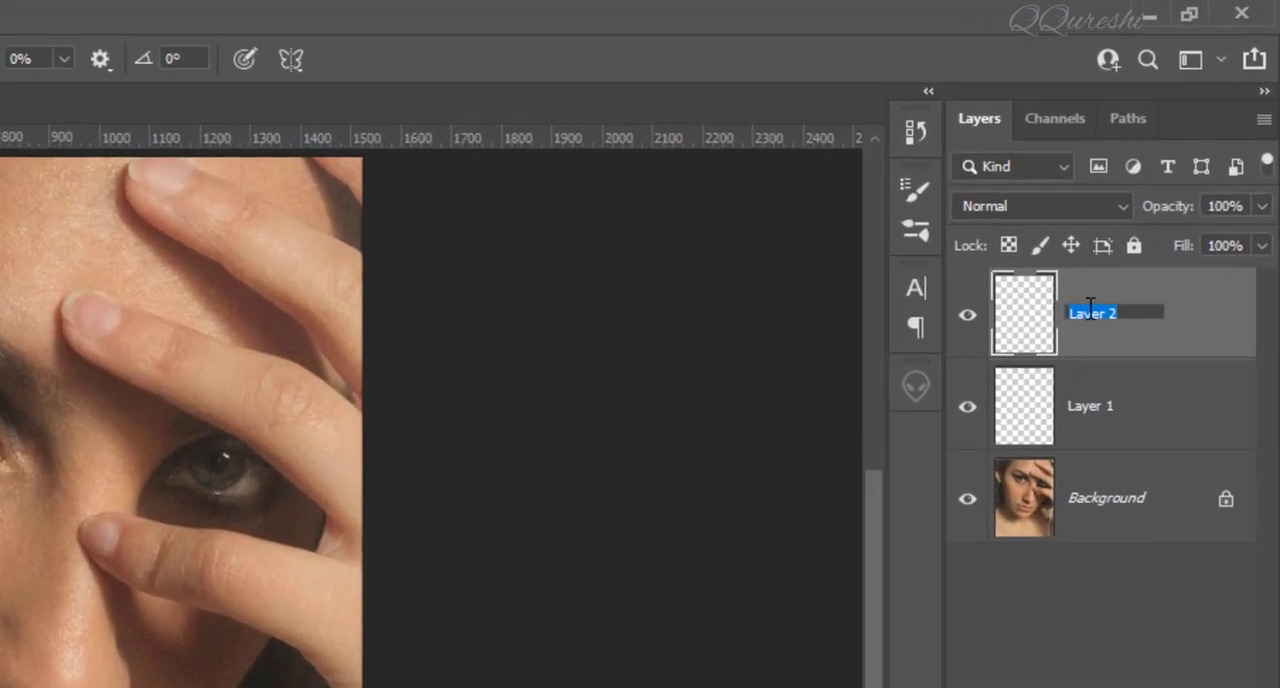
pyautogui.write('target')
pyautogui.press('Return')
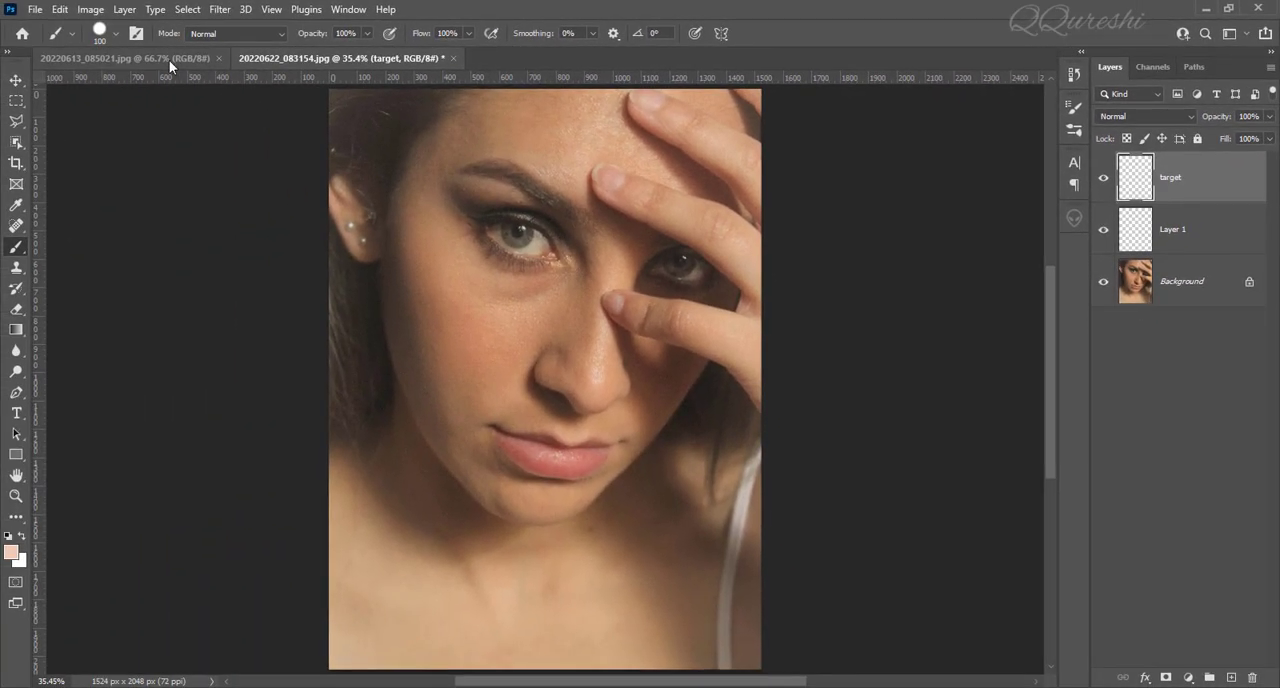
# Rename Layer 1, the empty layer directly above the Background, as "source".
pyautogui.click(169, 60)
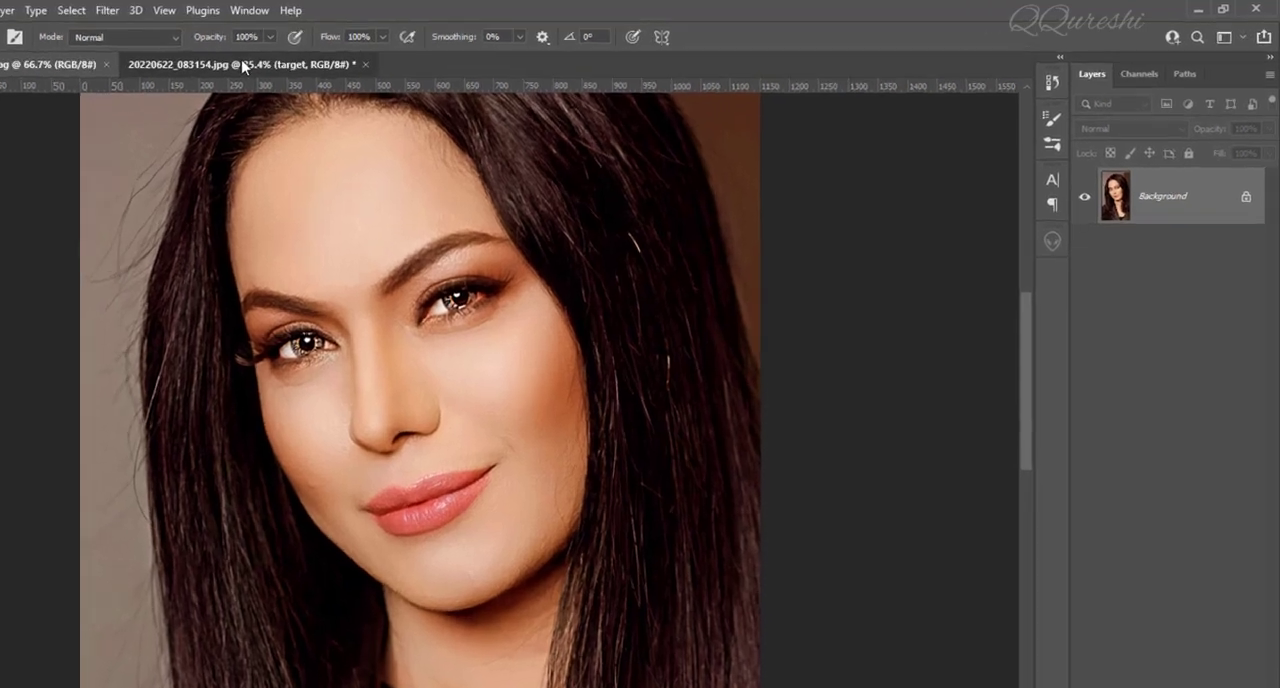
pyautogui.click(243, 66)
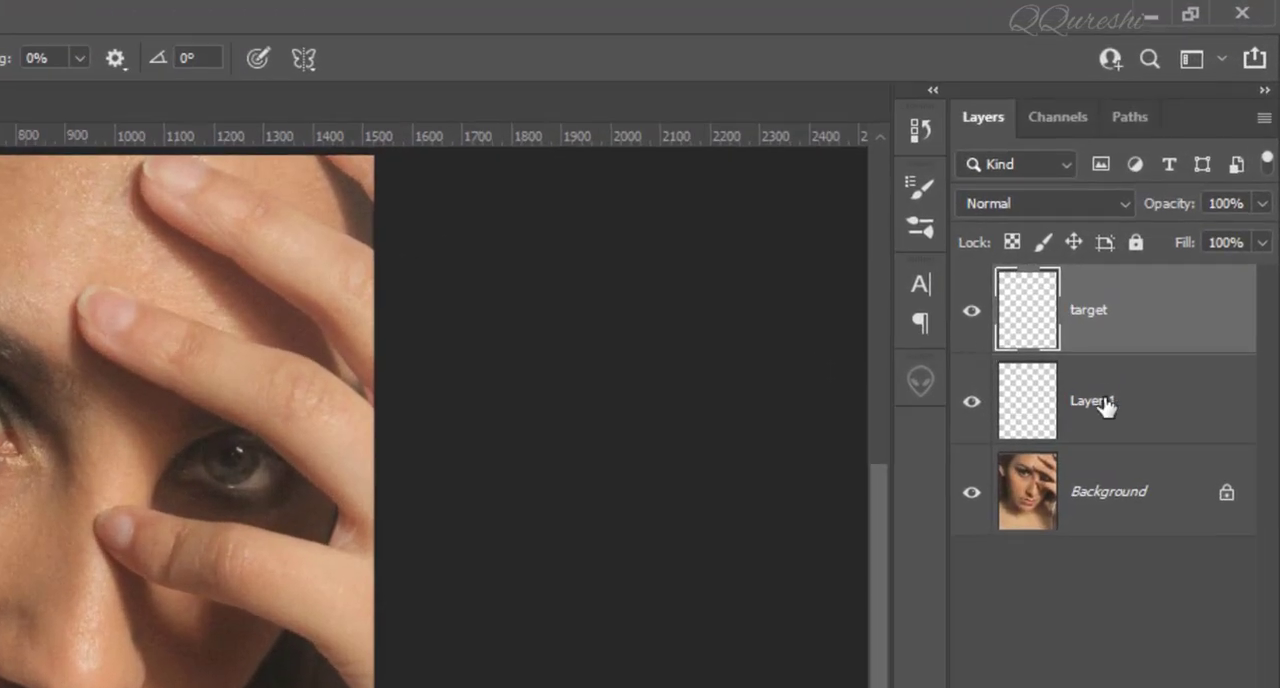
pyautogui.click(1169, 253)
pyautogui.doubleClick(1098, 401)
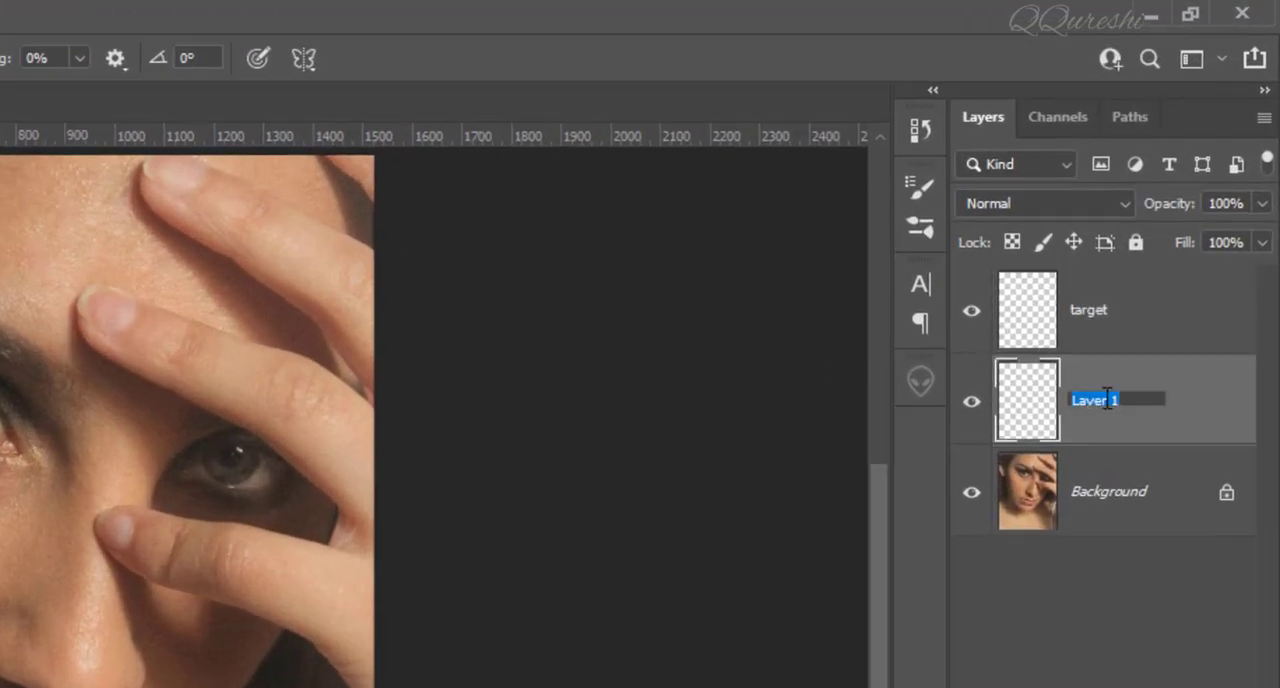
pyautogui.write('source')
pyautogui.press('Return')
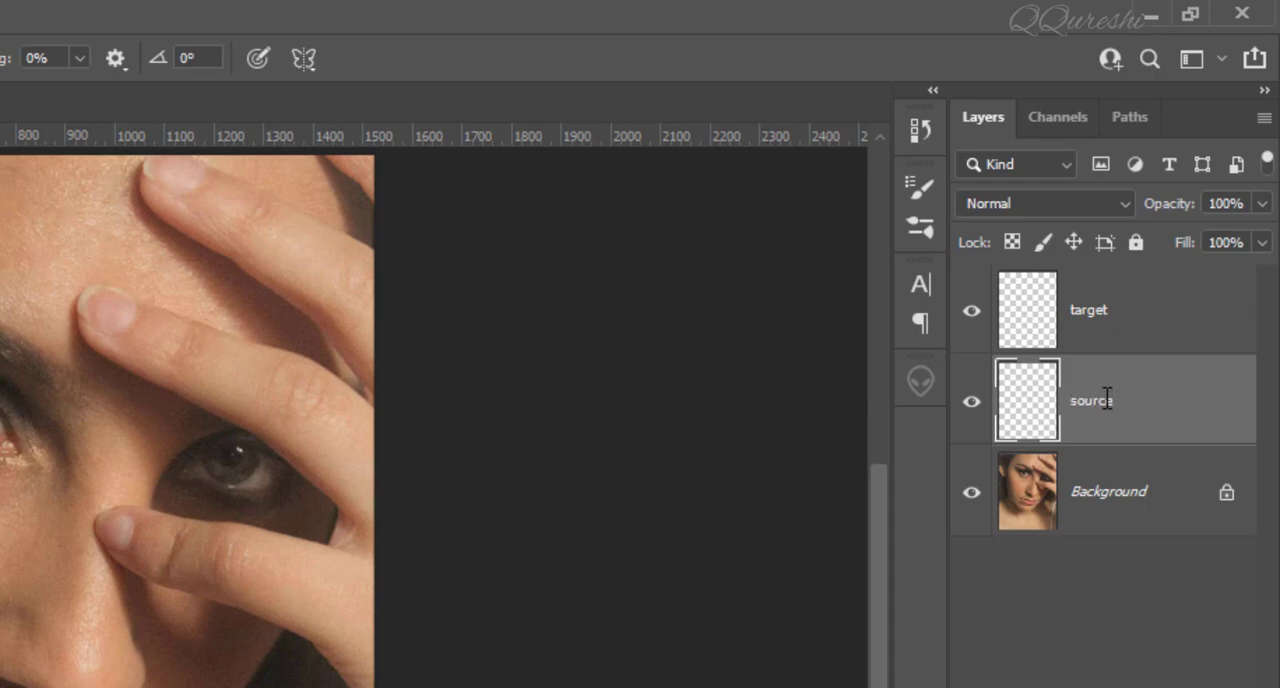
# Paint a 111 px dot of the portrait's sampled facial skin tone on the target layer, over the dark hair in the photo's upper-left corner.
pyautogui.click(1107, 314)
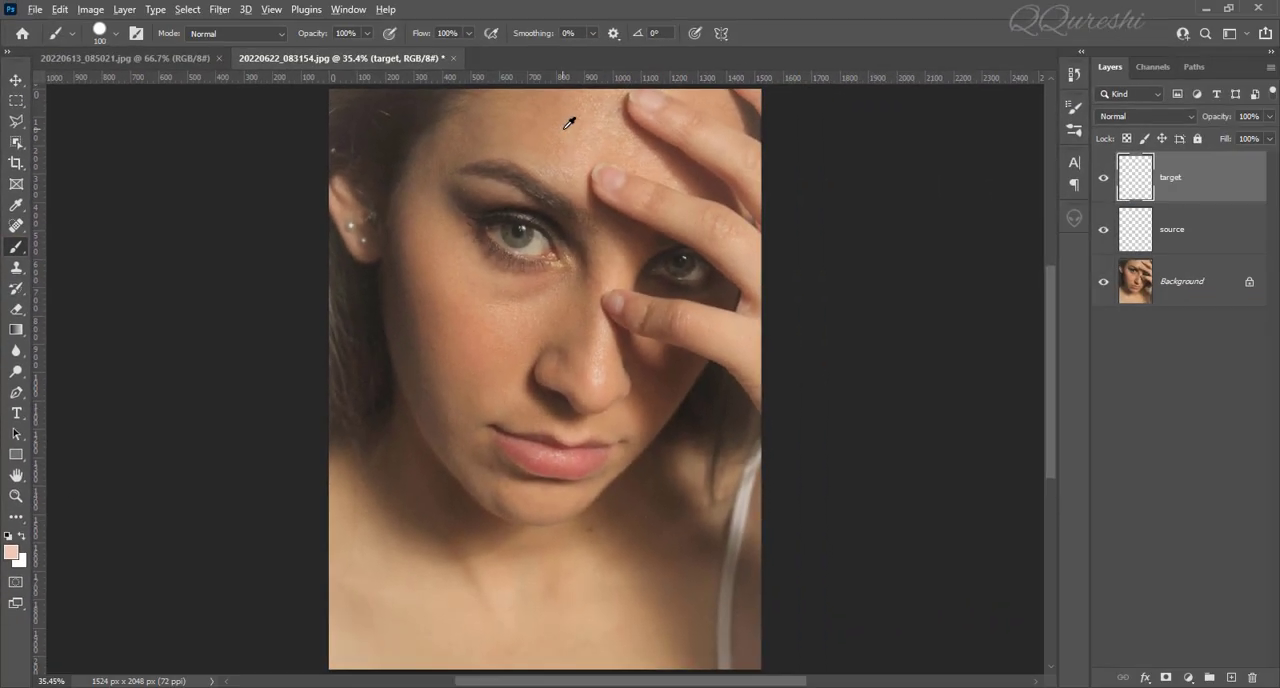
pyautogui.press('alt')
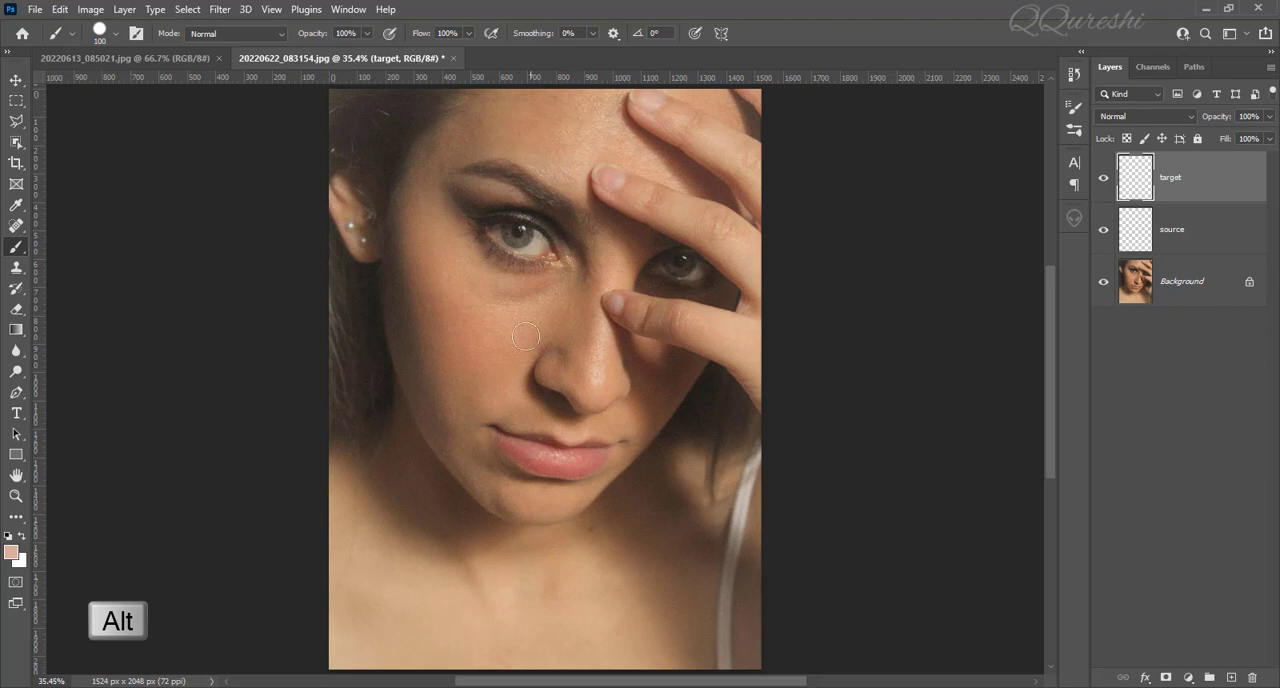
pyautogui.keyDown('alt'); pyautogui.rightClick(491, 420); pyautogui.keyUp('alt')
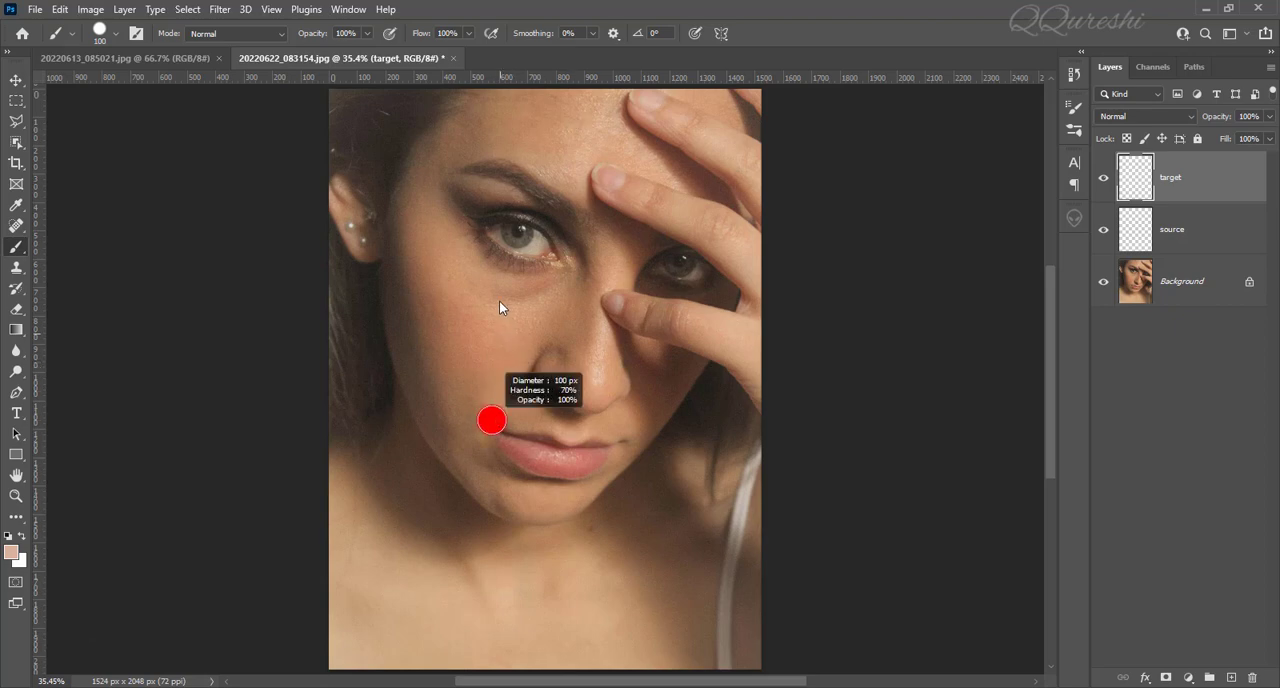
pyautogui.moveTo(499, 274); pyautogui.dragTo(474, 494)
pyautogui.moveTo(475, 575)
pyautogui.mouseDown()
pyautogui.moveTo(494, 429)
pyautogui.moveTo(491, 417)
pyautogui.moveTo(482, 528)
pyautogui.moveTo(490, 159)
pyautogui.moveTo(487, 437)
pyautogui.mouseUp()
pyautogui.moveTo(482, 529); pyautogui.dragTo(483, 556)
pyautogui.moveTo(482, 600); pyautogui.dragTo(482, 600)
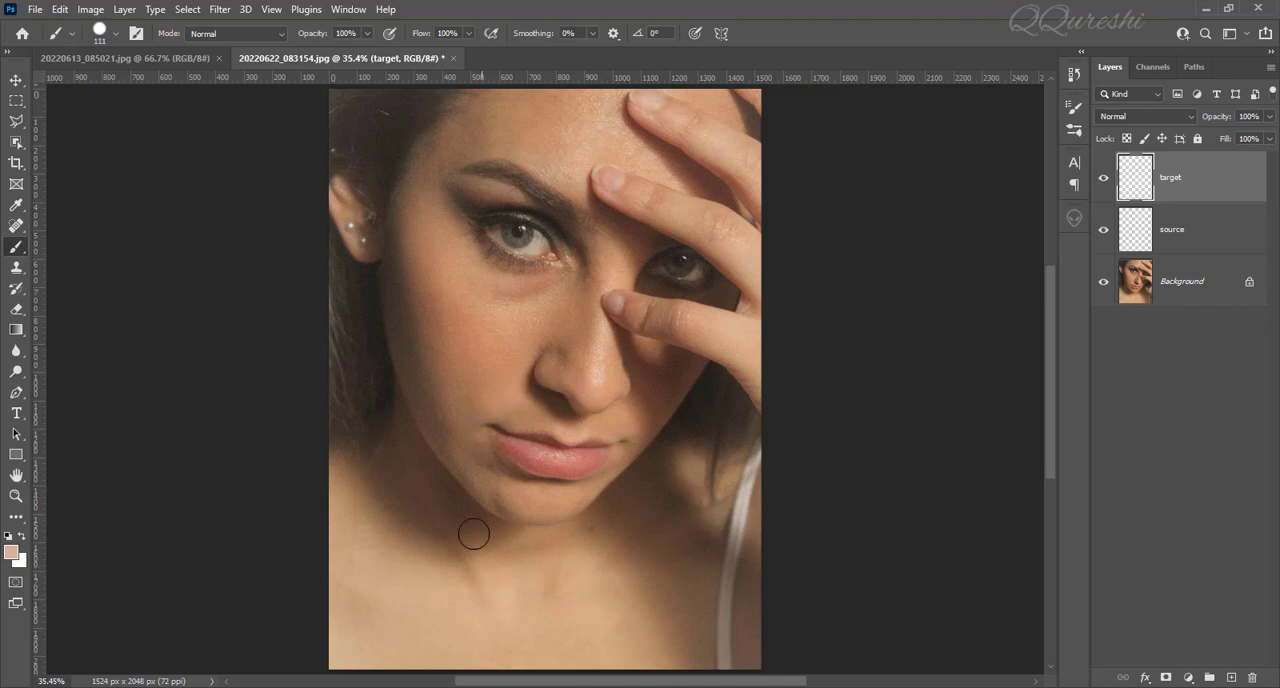
pyautogui.click(353, 111)
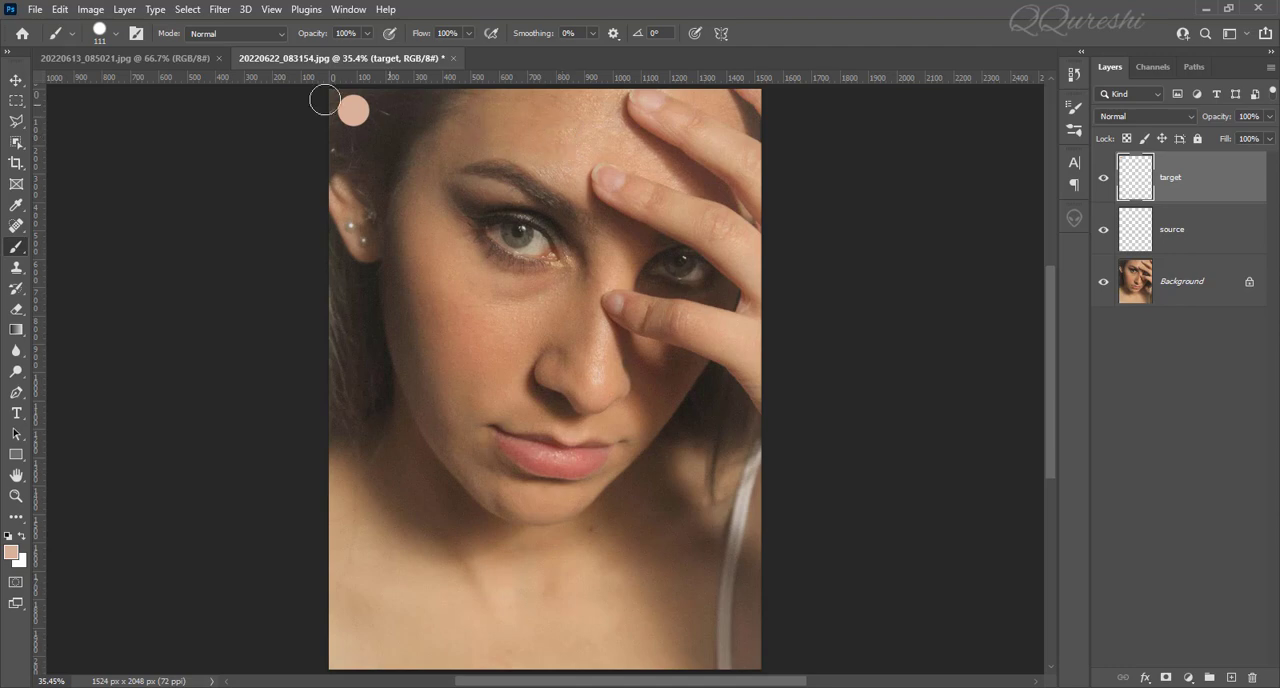
# Sample the forehead skin tone in 20220613_085021.jpg and paint it as a dot on the source layer, partly overlapping the existing dot.
pyautogui.click(159, 58)
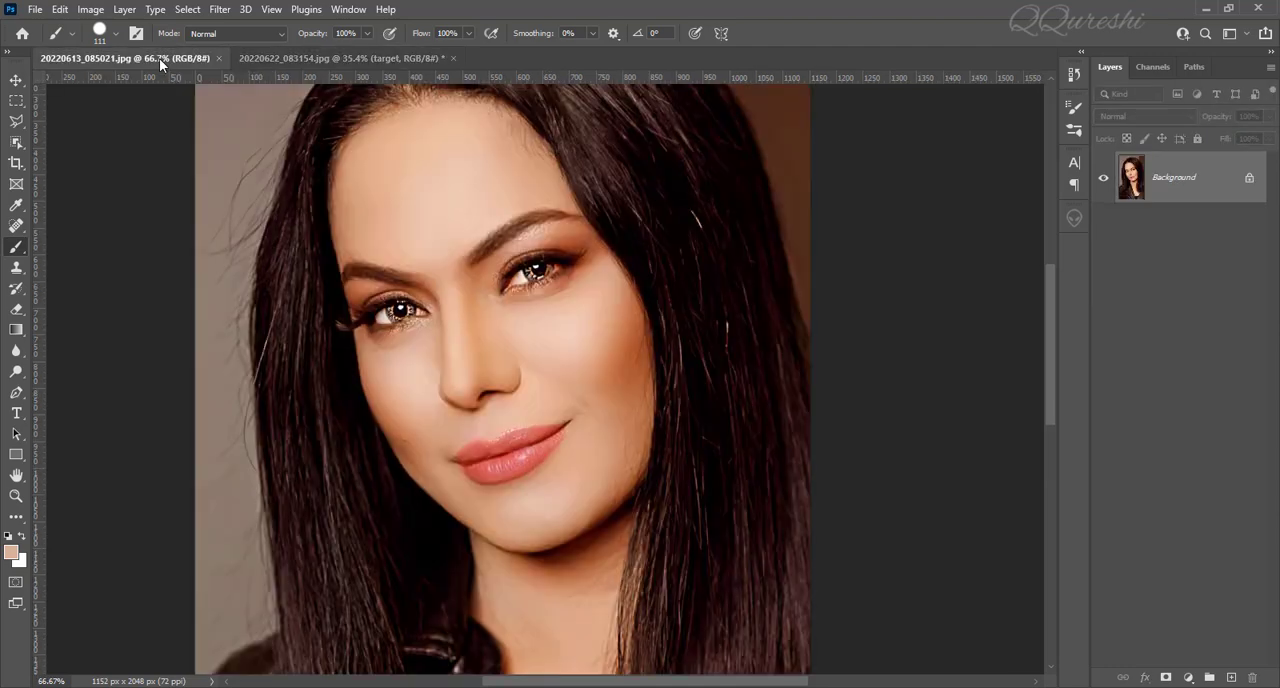
pyautogui.keyDown('alt'); pyautogui.click(496, 172); pyautogui.keyUp('alt')
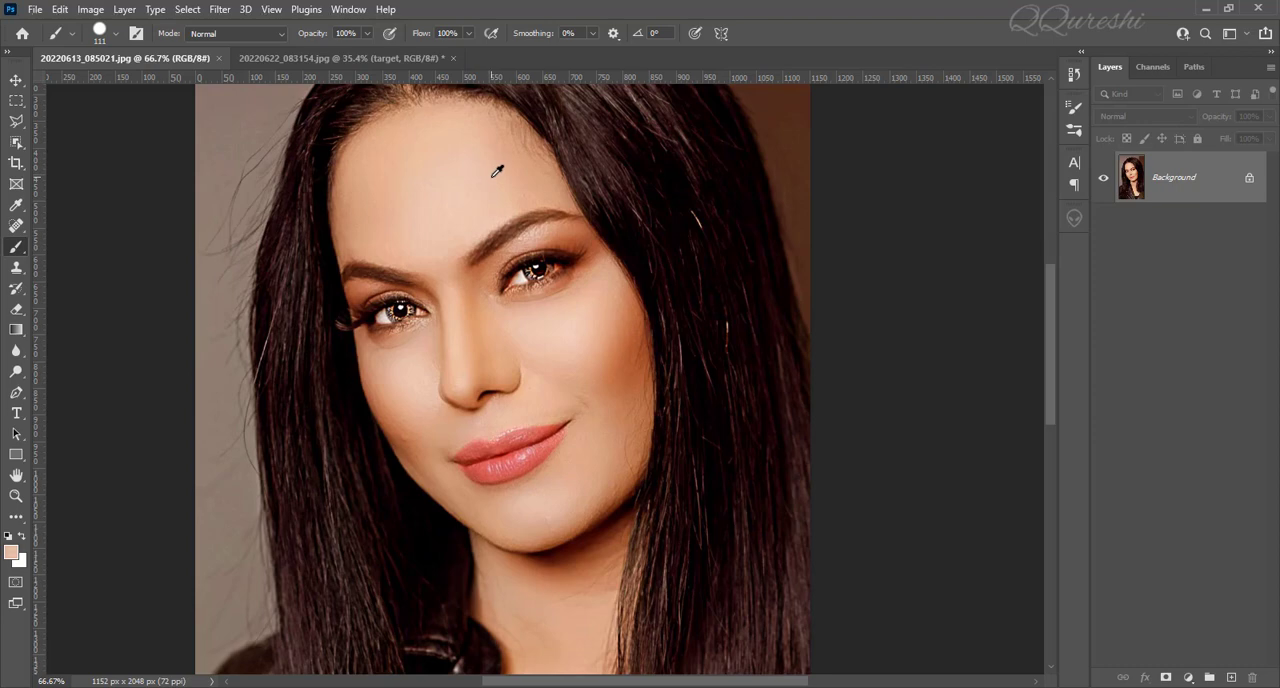
pyautogui.click(312, 58)
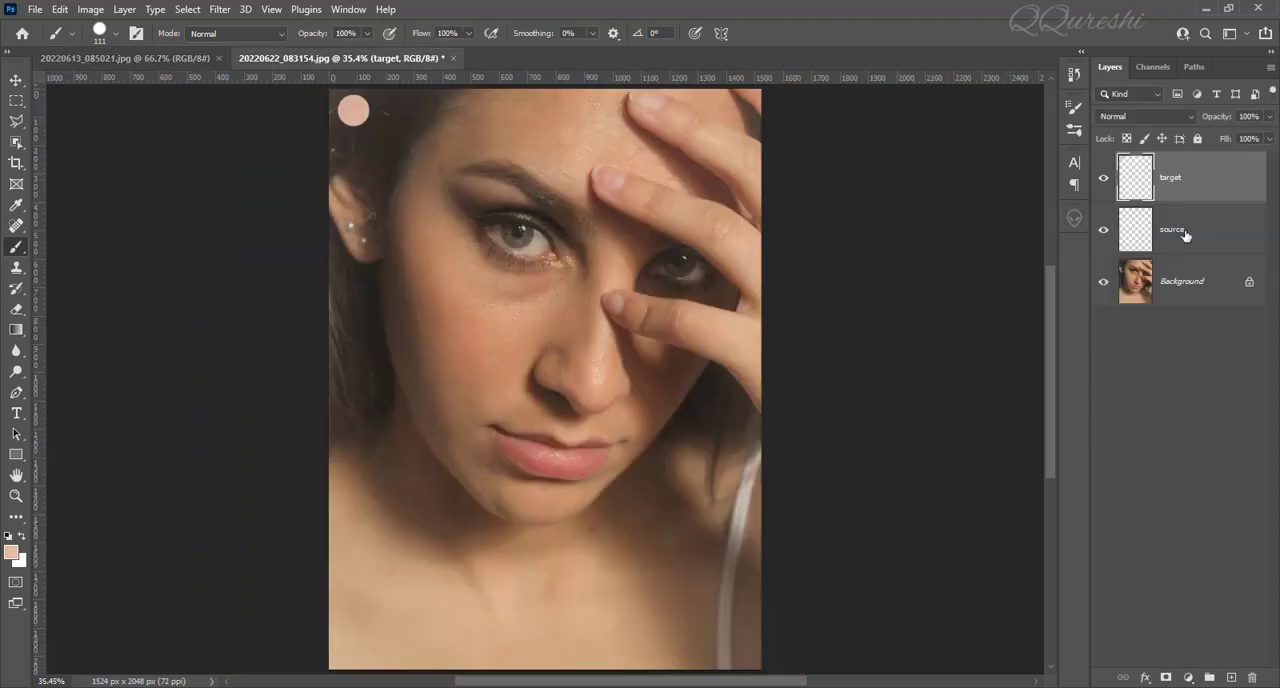
pyautogui.click(1184, 235)
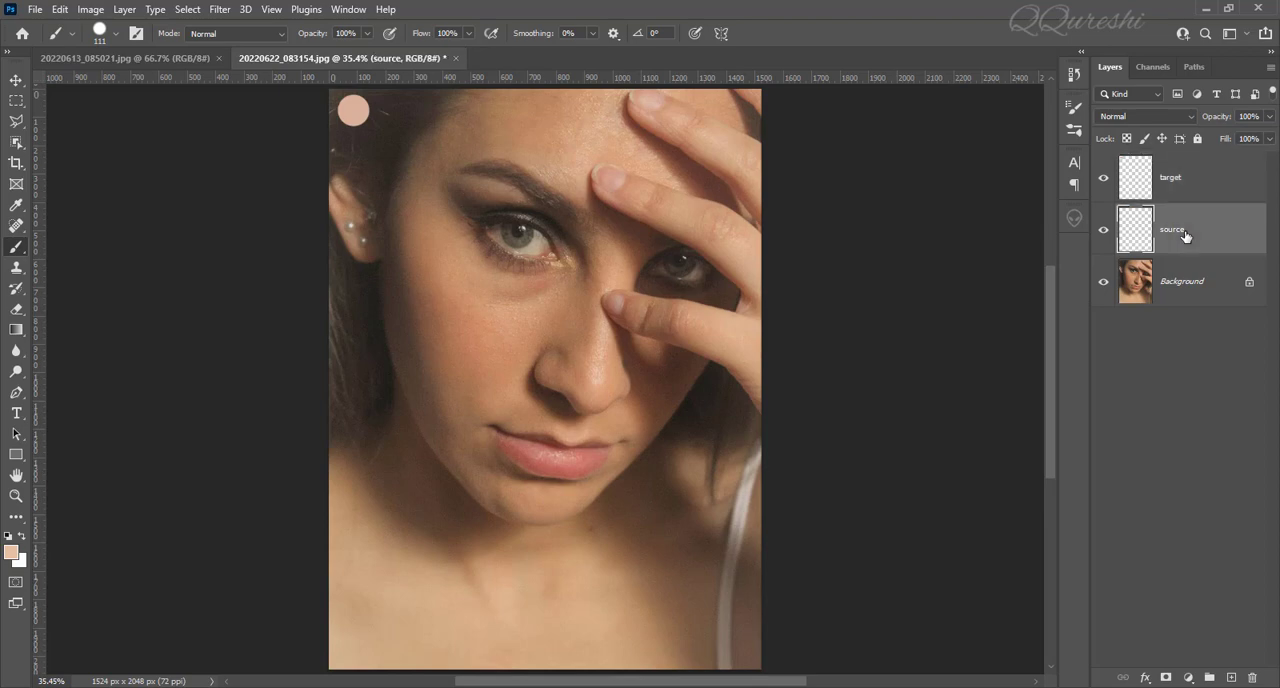
pyautogui.click(364, 116)
# Set the target layer's blend mode to Subtract.
pyautogui.click(1176, 184)
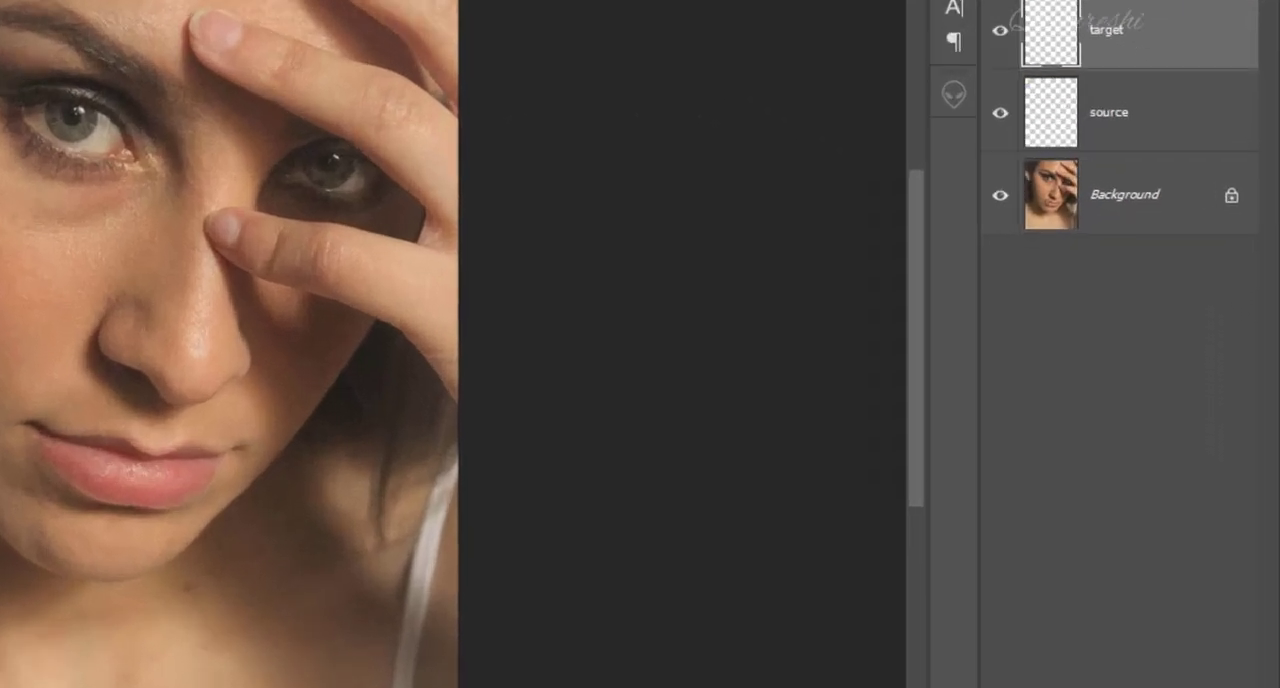
pyautogui.click(1106, 117)
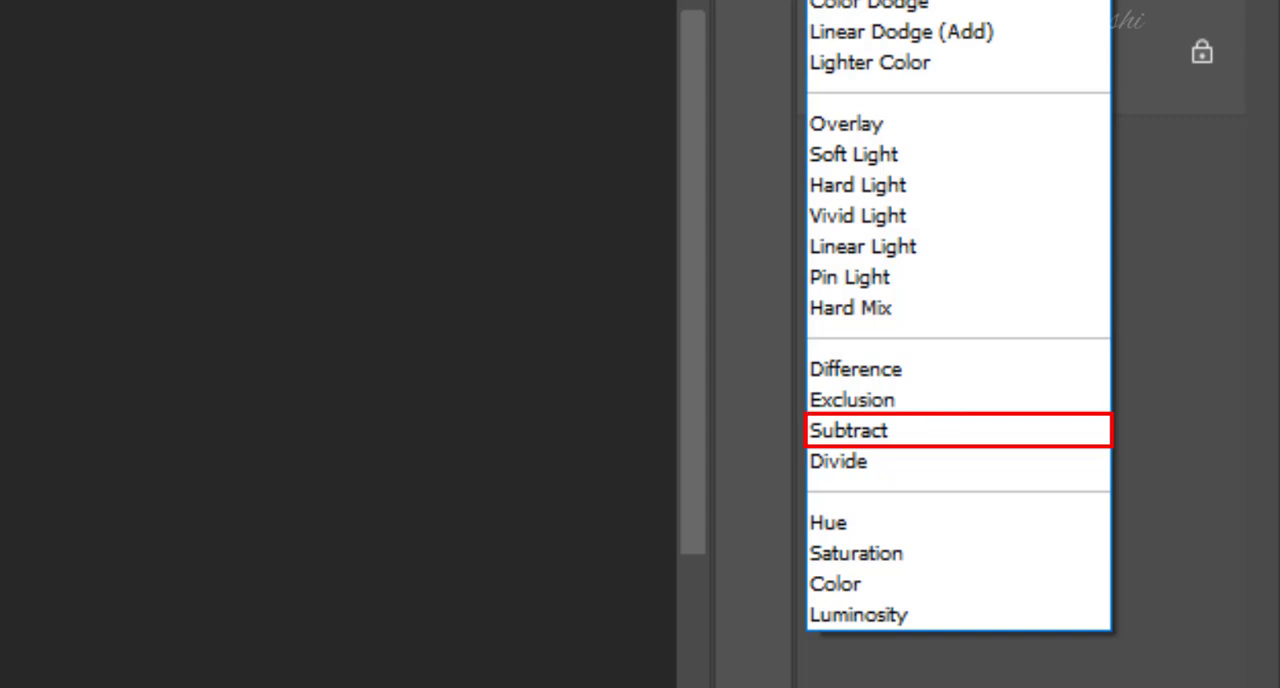
pyautogui.click(873, 432)
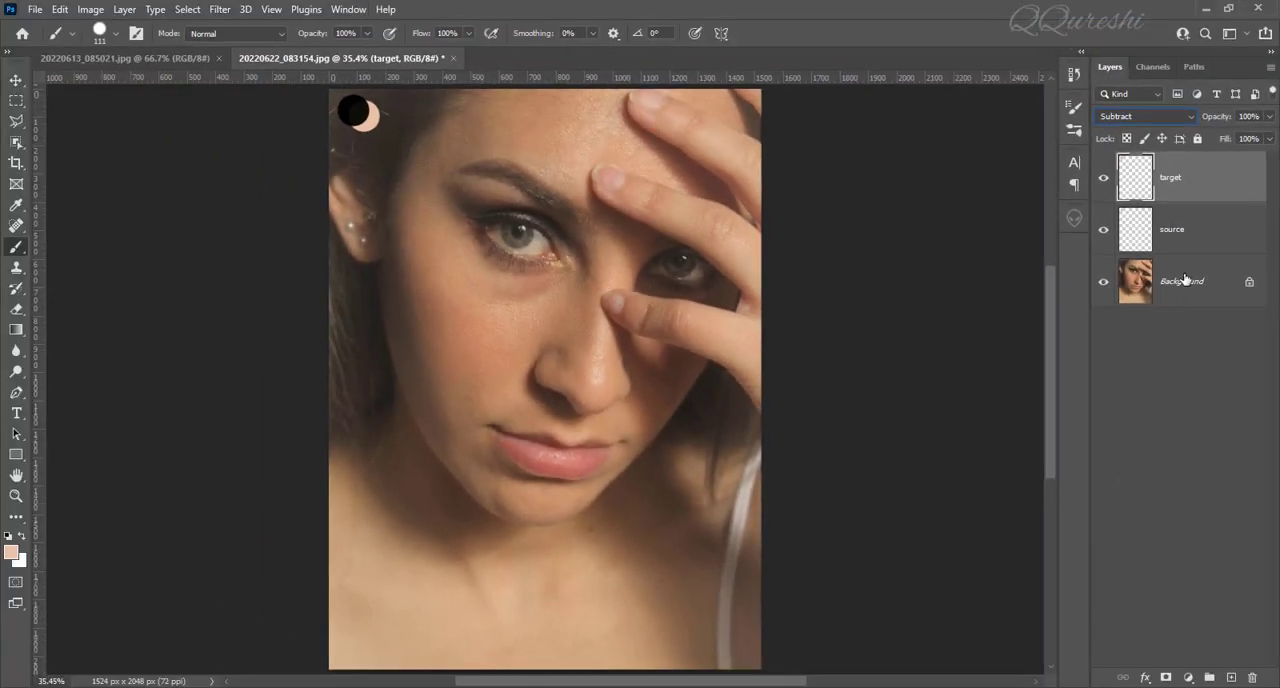
# Select the skin tones on the Background layer with Color Range, using sampled colors and a Fuzziness of 80.
pyautogui.click(1185, 290)
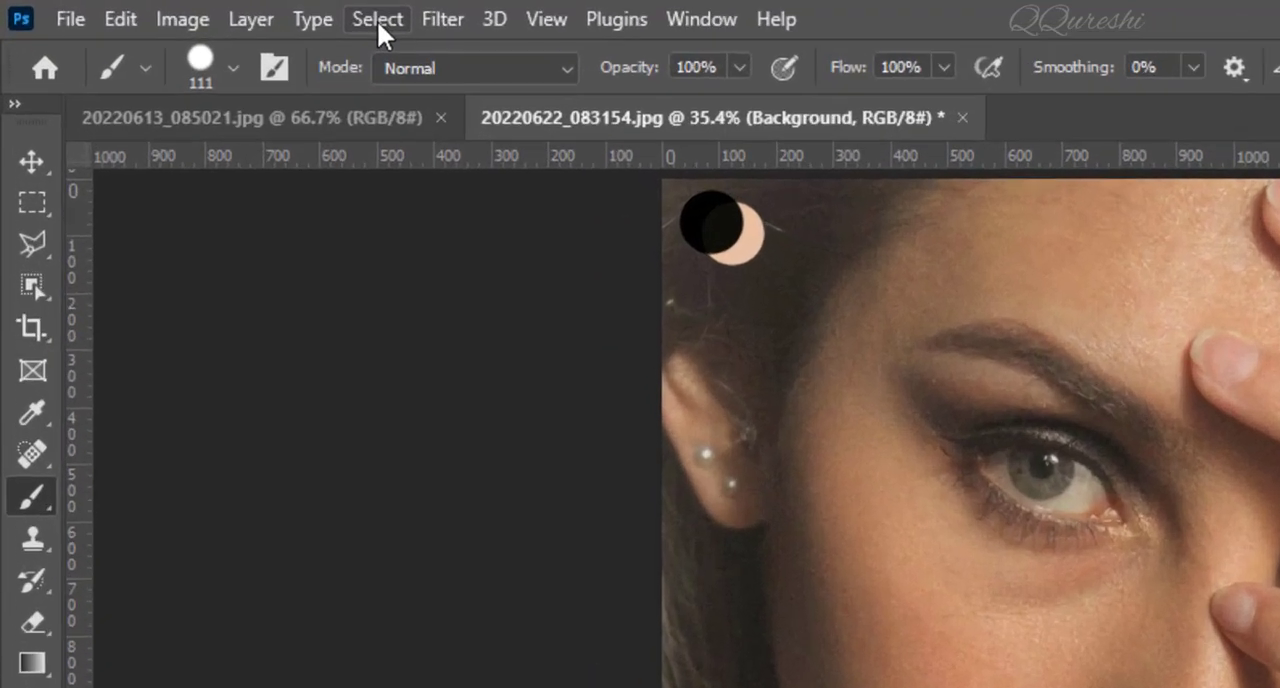
pyautogui.click(187, 10)
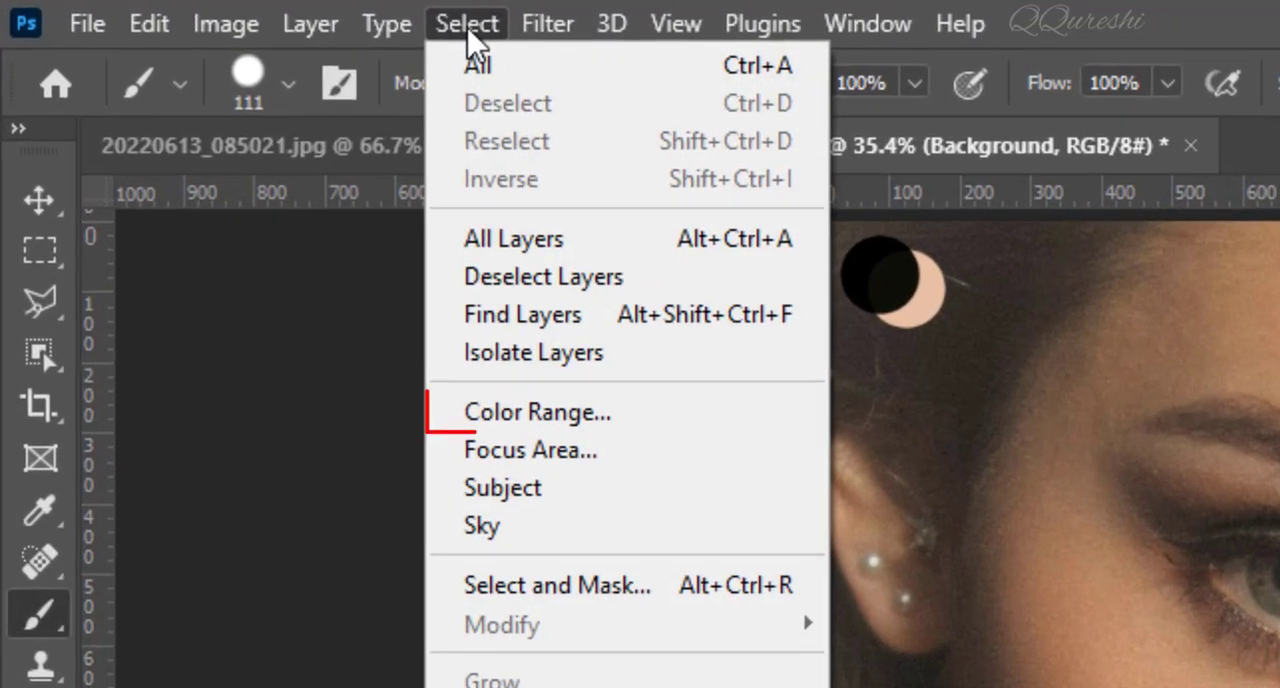
pyautogui.click(482, 409)
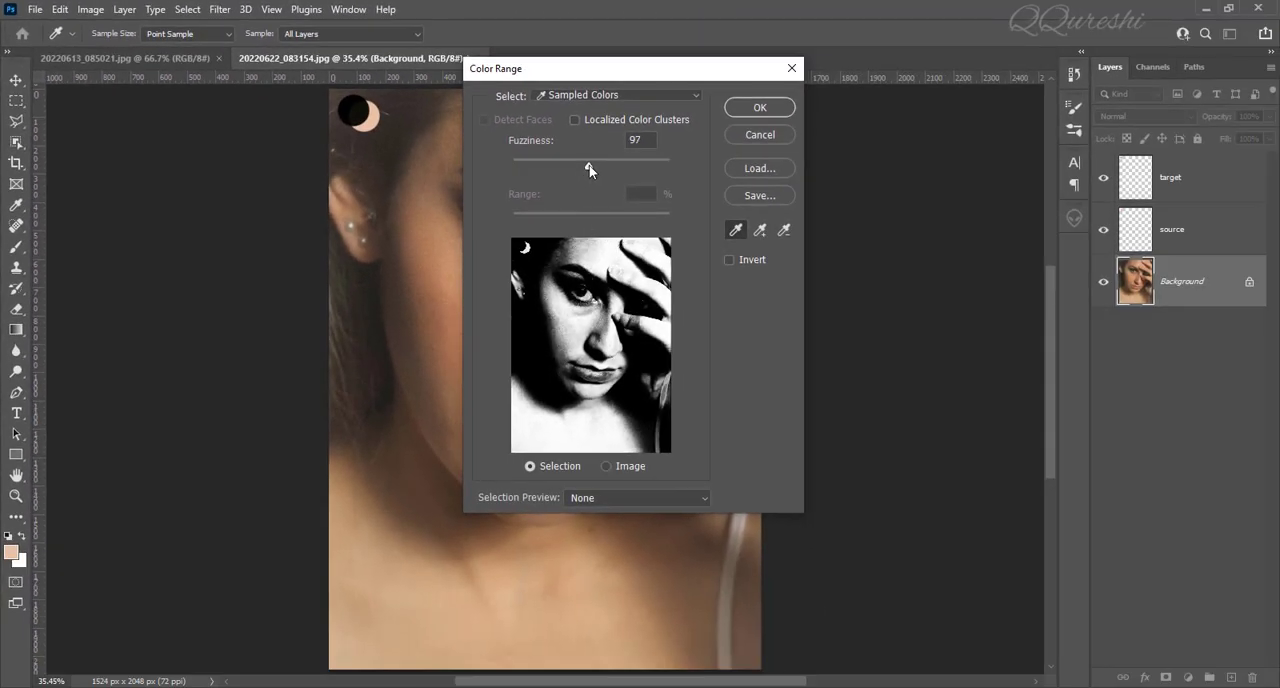
pyautogui.moveTo(590, 167)
pyautogui.mouseDown()
pyautogui.moveTo(572, 168)
pyautogui.moveTo(593, 167)
pyautogui.mouseUp()
pyautogui.click(580, 256)
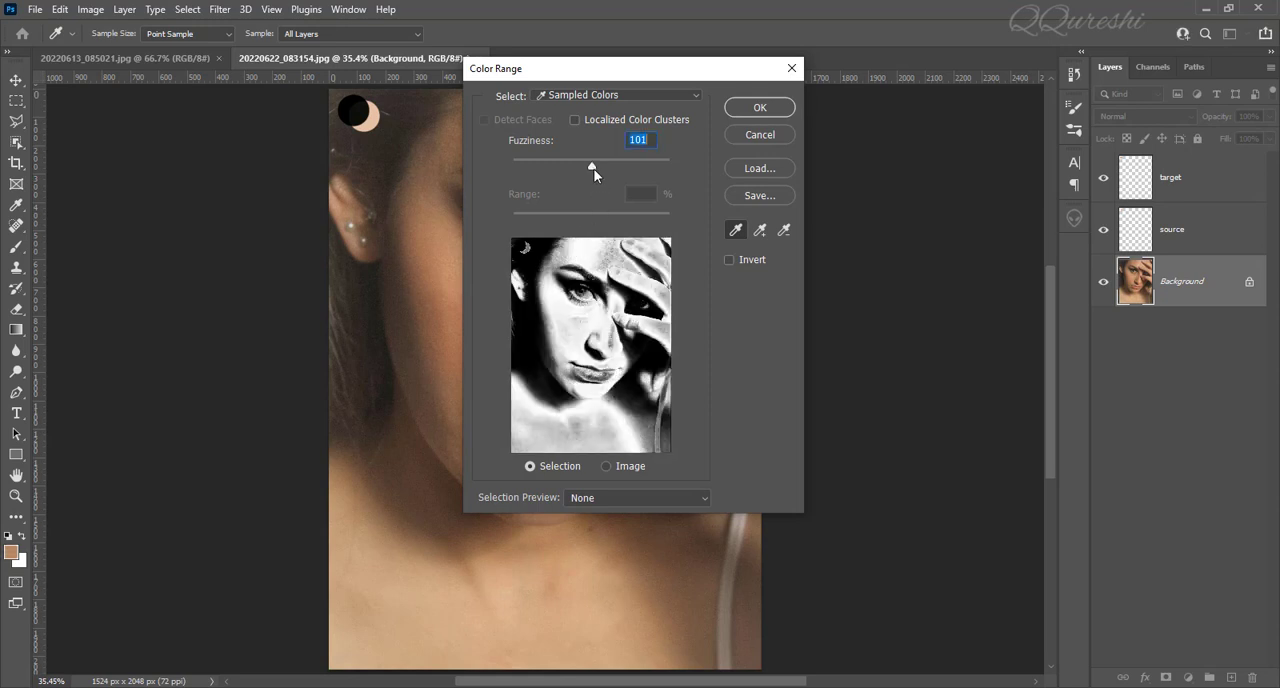
pyautogui.moveTo(592, 167); pyautogui.dragTo(576, 167)
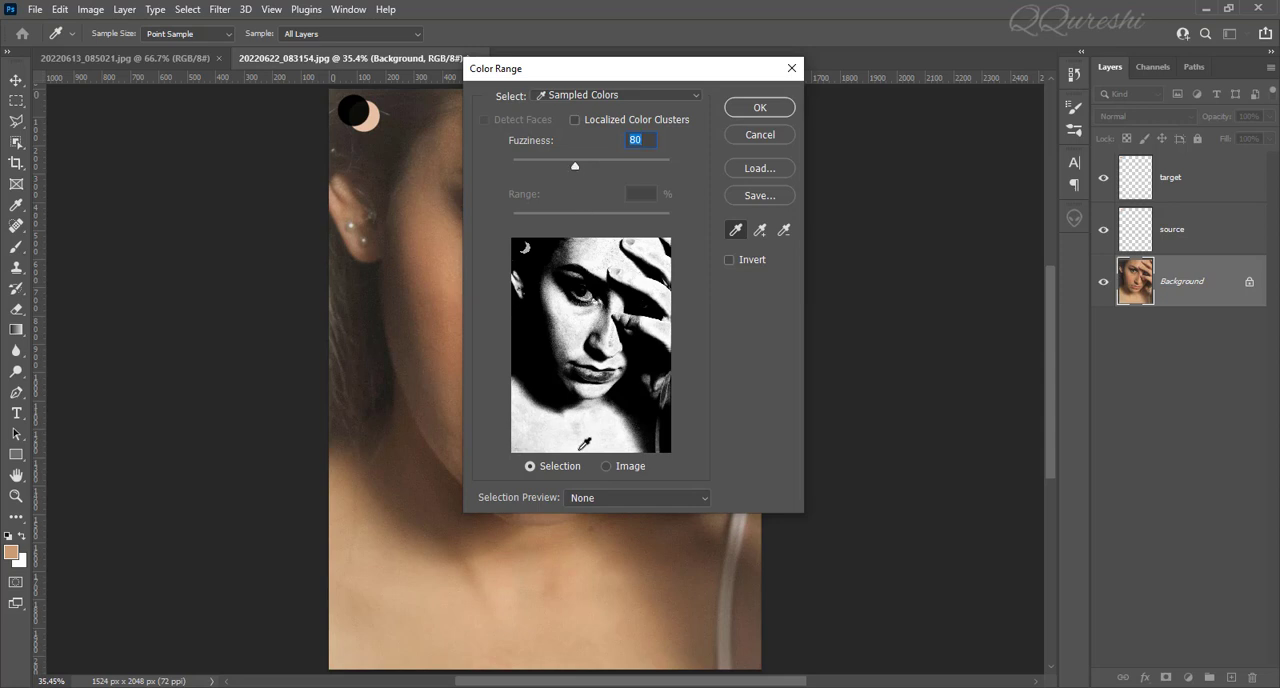
pyautogui.click(757, 110)
pyautogui.press('b')
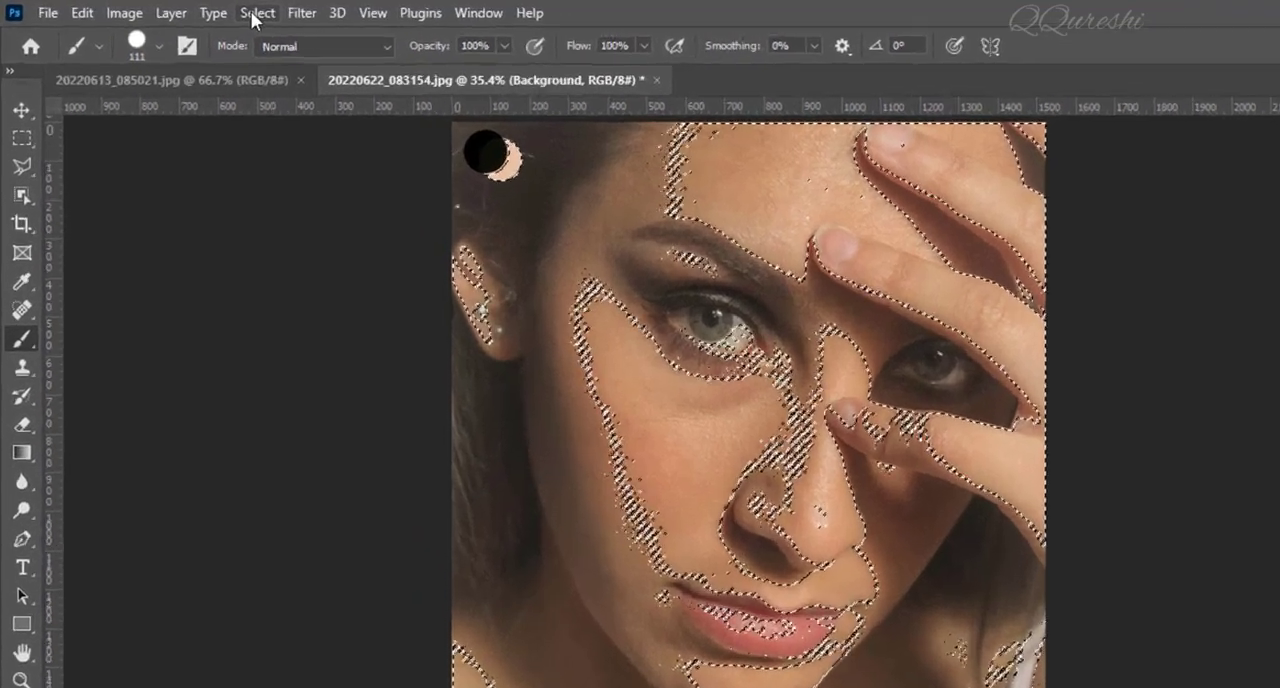
# Feather the skin selection with a radius of 5 pixels.
pyautogui.click(255, 13)
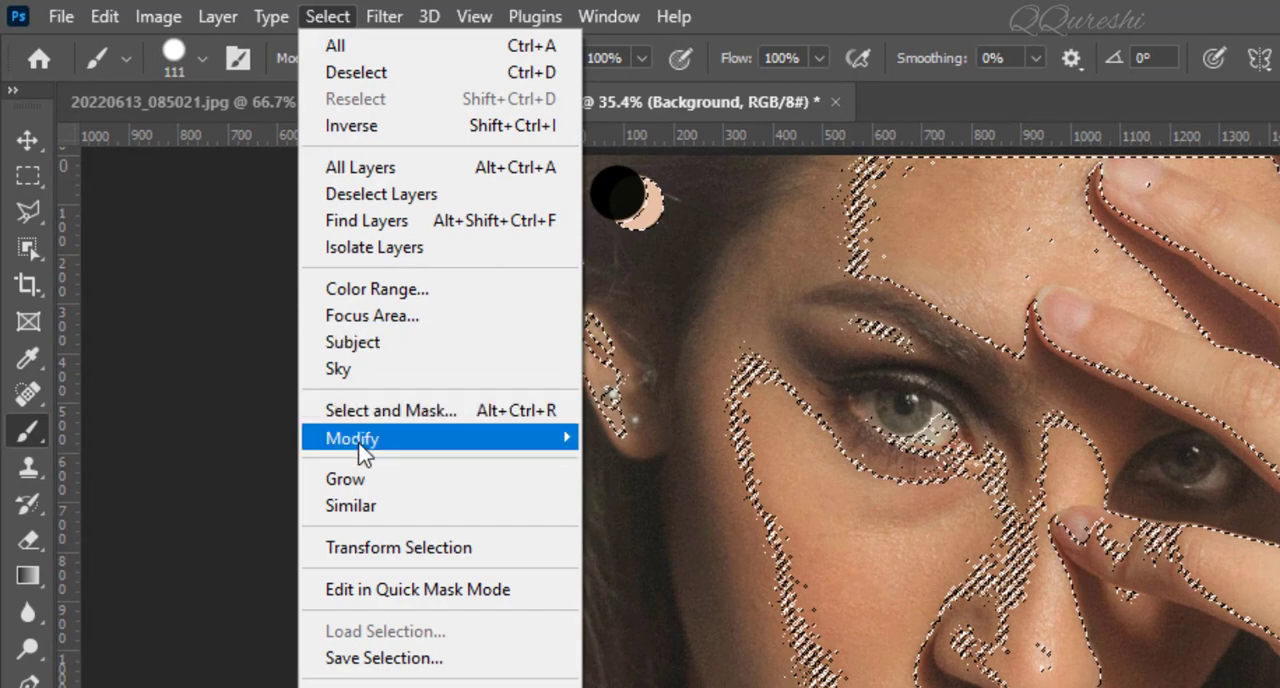
pyautogui.moveTo(362, 445)
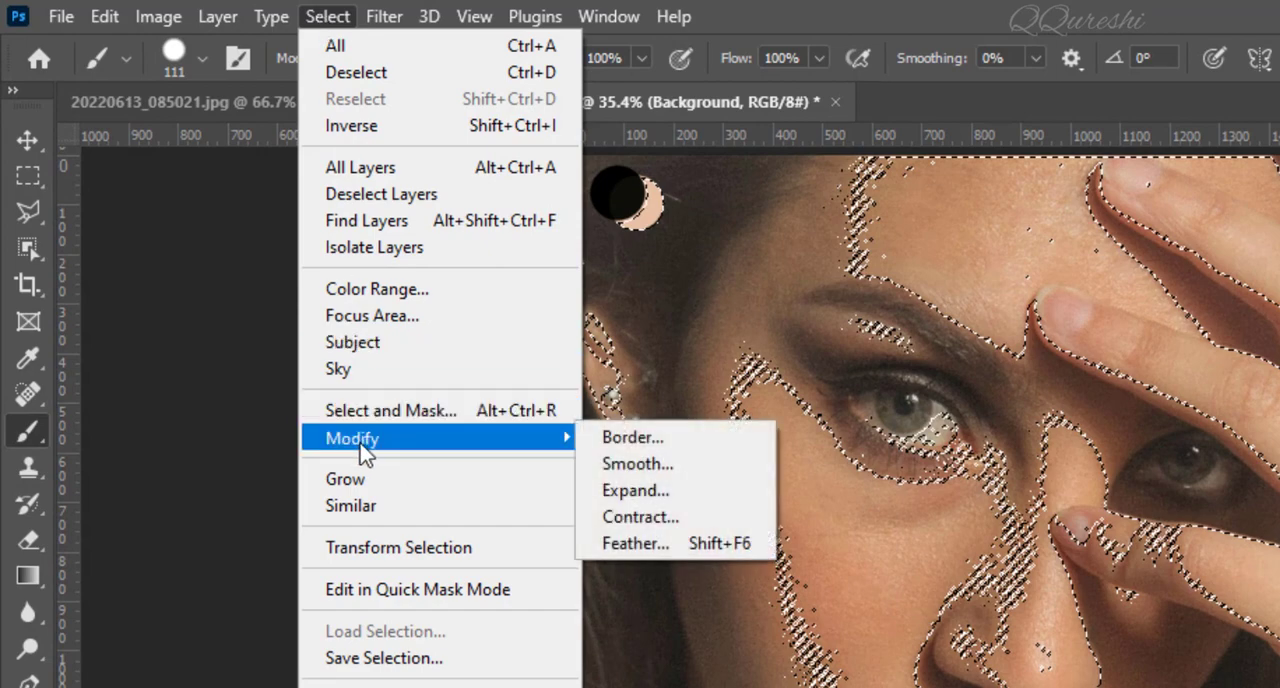
pyautogui.click(648, 547)
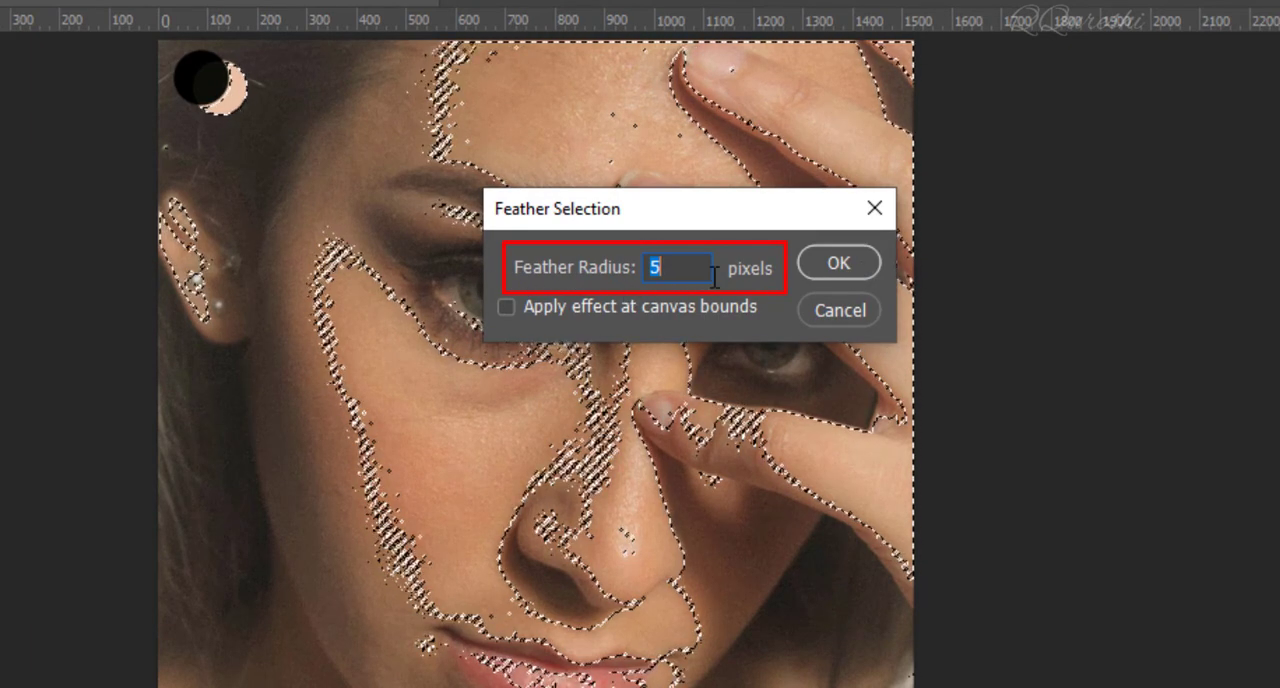
pyautogui.click(845, 262)
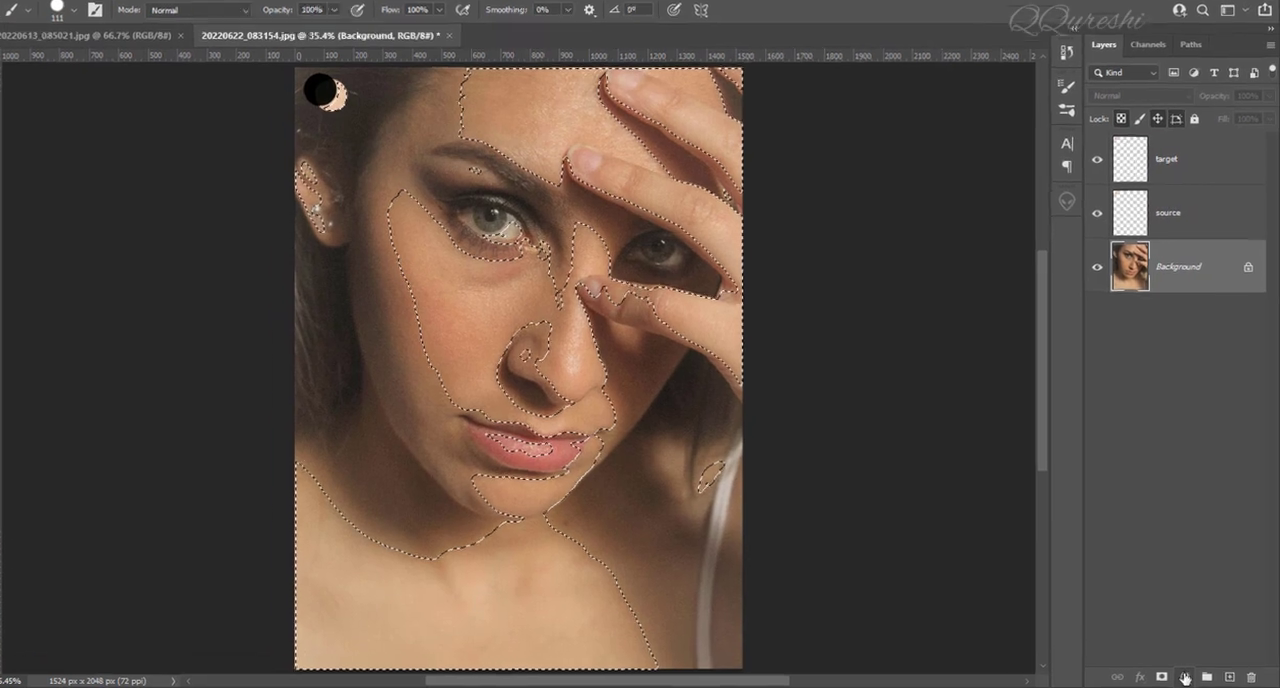
# Add a Solid Color fill layer above the Background from the skin selection, using the dark color sampled from the two dots' overlap (0e0f0a).
pyautogui.click(1188, 678)
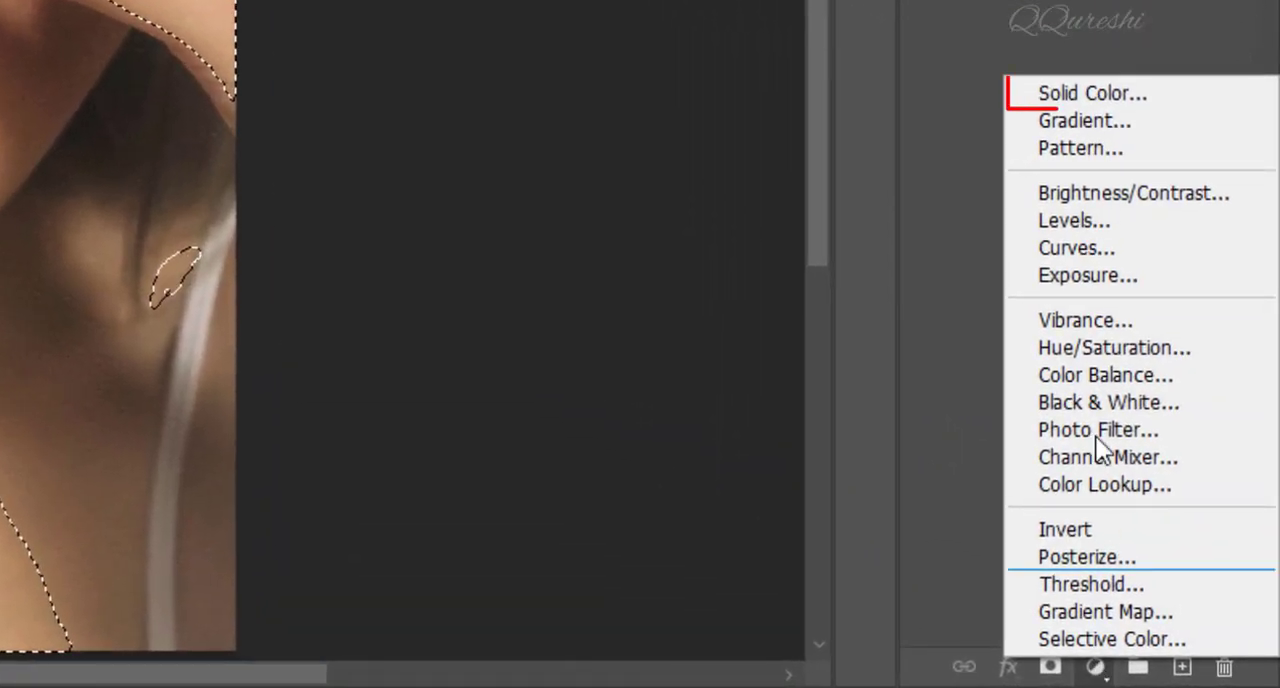
pyautogui.click(1090, 88)
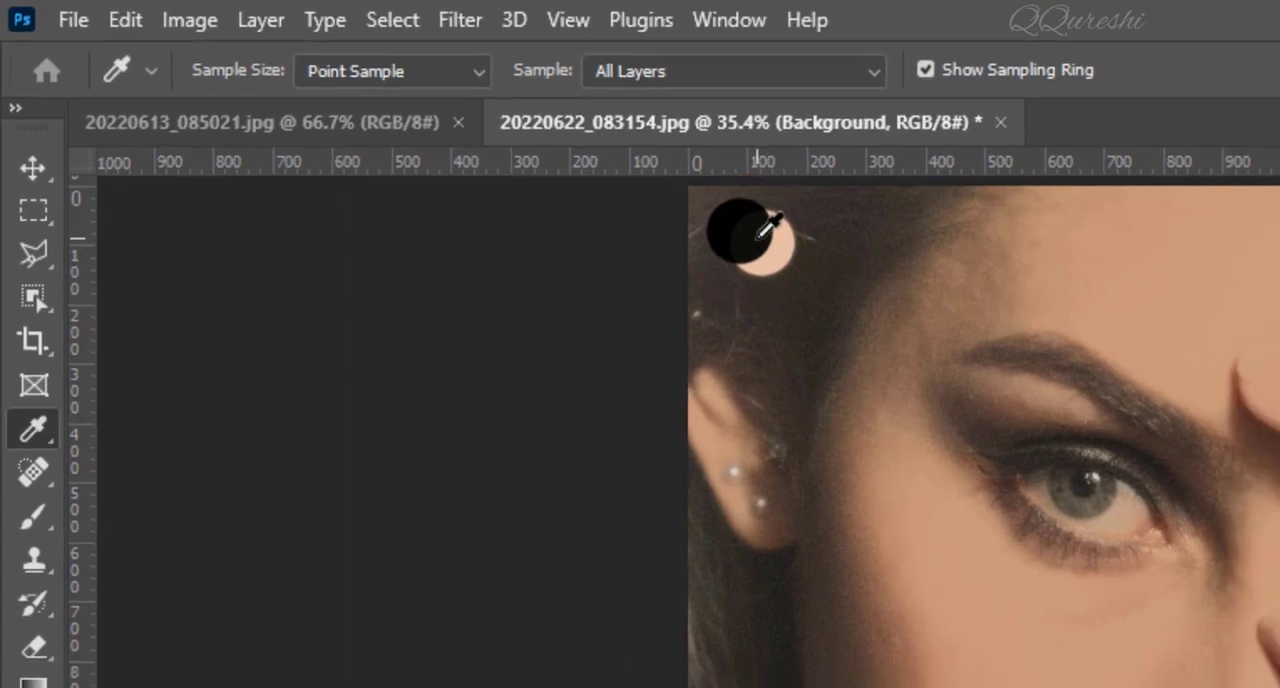
pyautogui.click(758, 239)
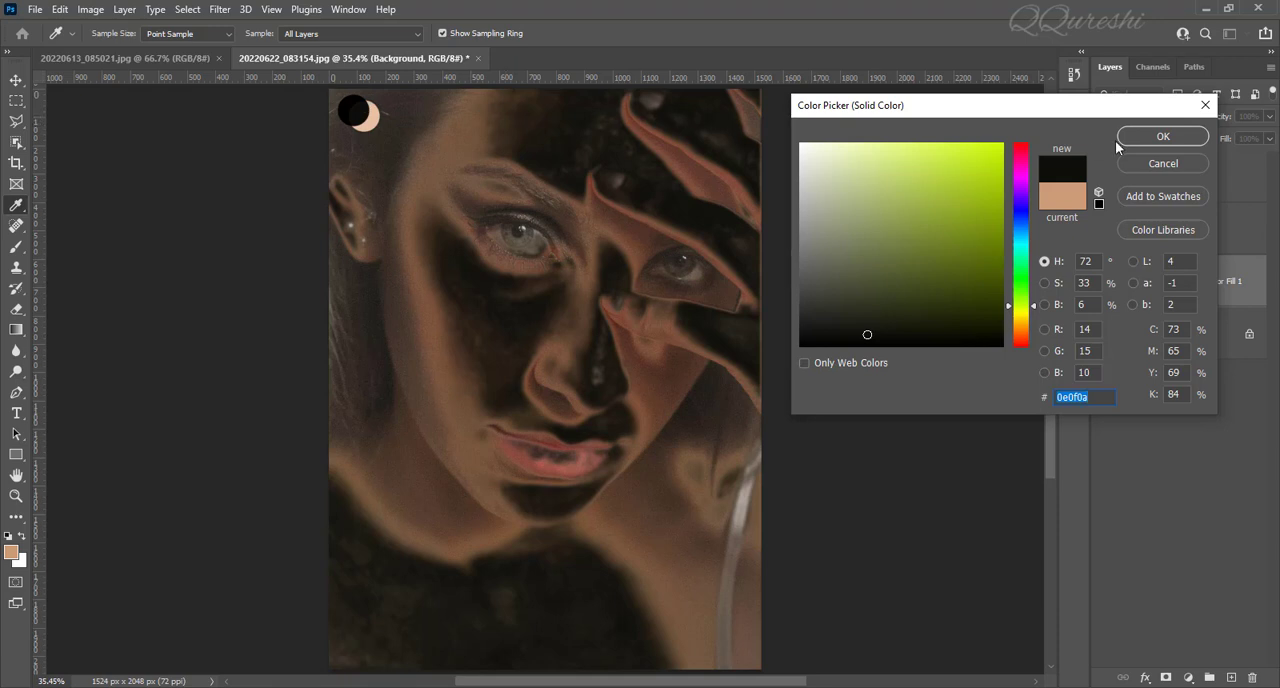
pyautogui.click(1141, 137)
pyautogui.press('b')
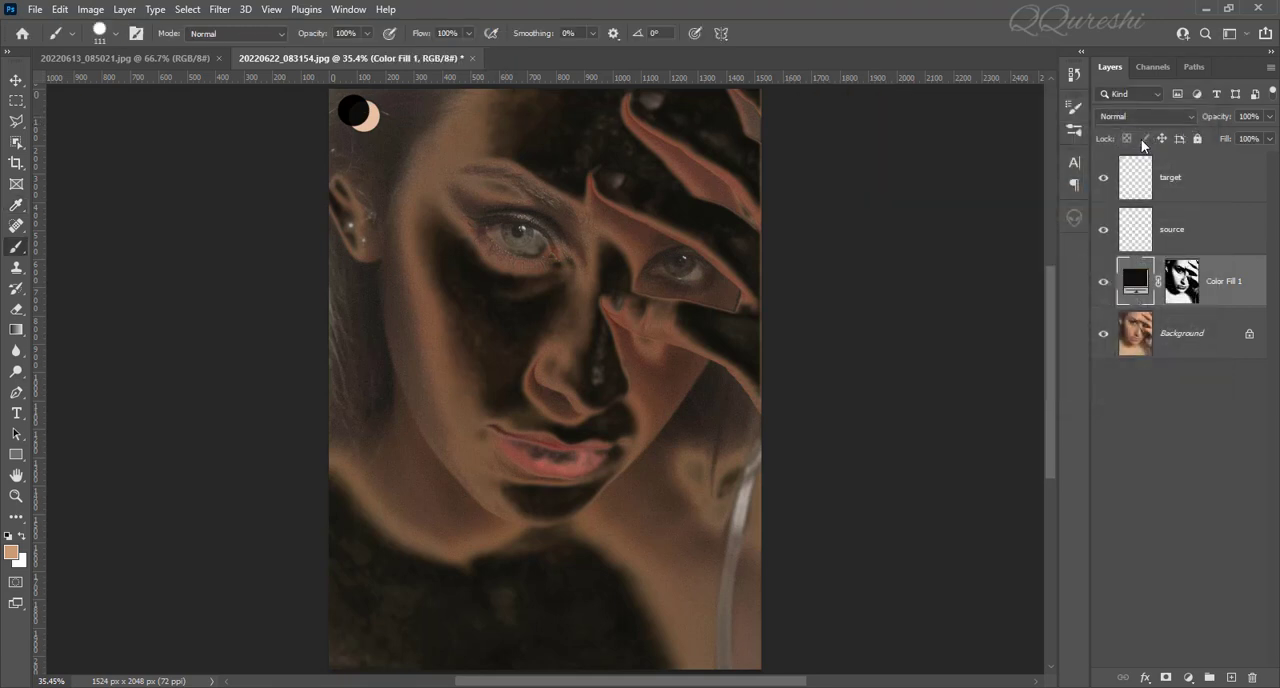
# Set the Color Fill 1 layer's blend mode to Linear Dodge (Add).
pyautogui.click(1176, 178)
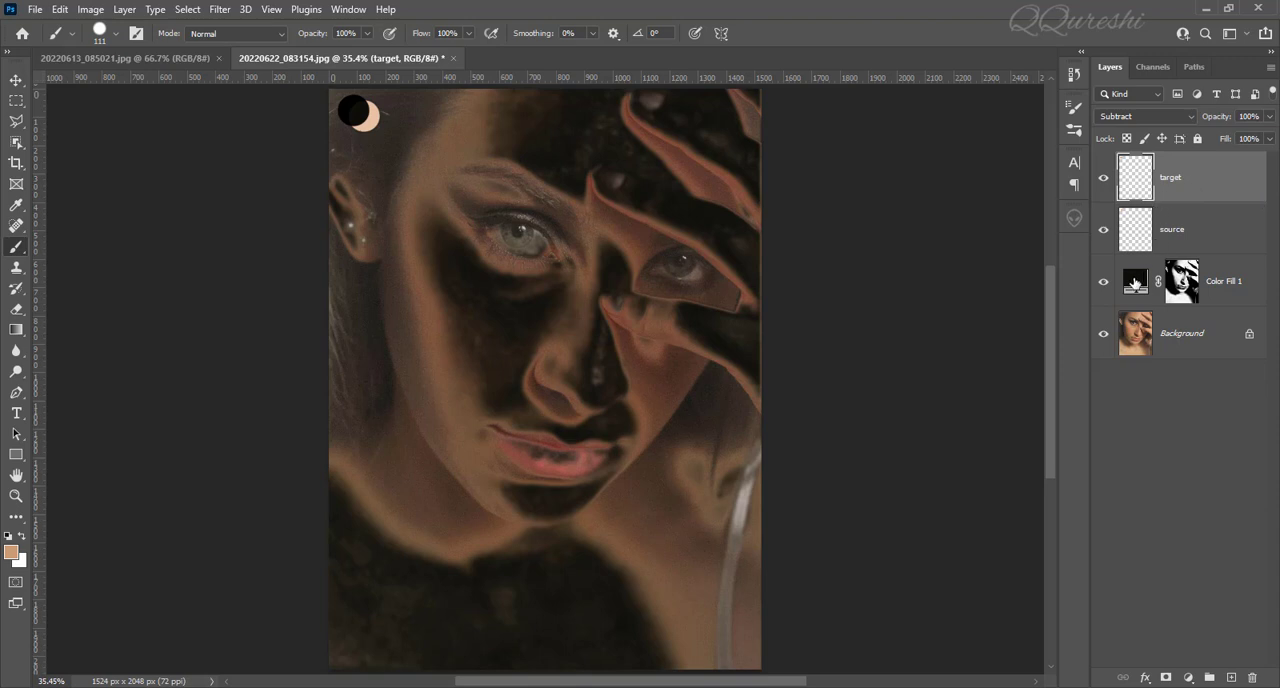
pyautogui.click(1135, 286)
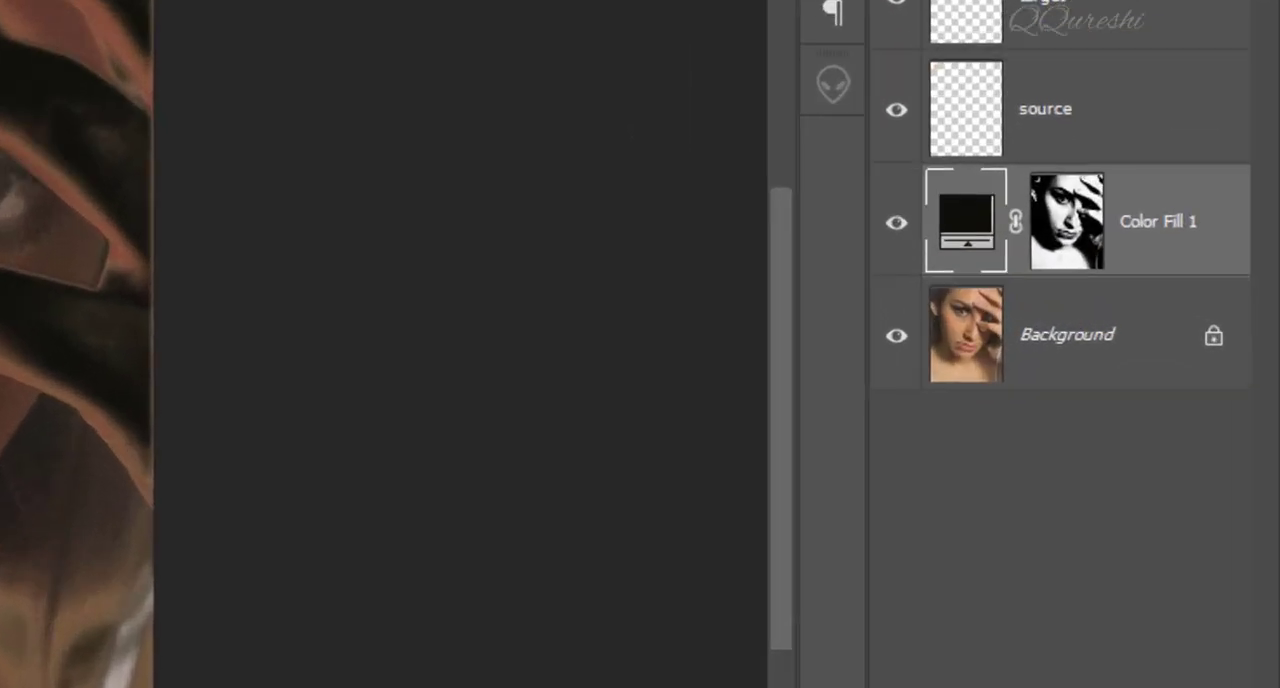
pyautogui.click(1145, 116)
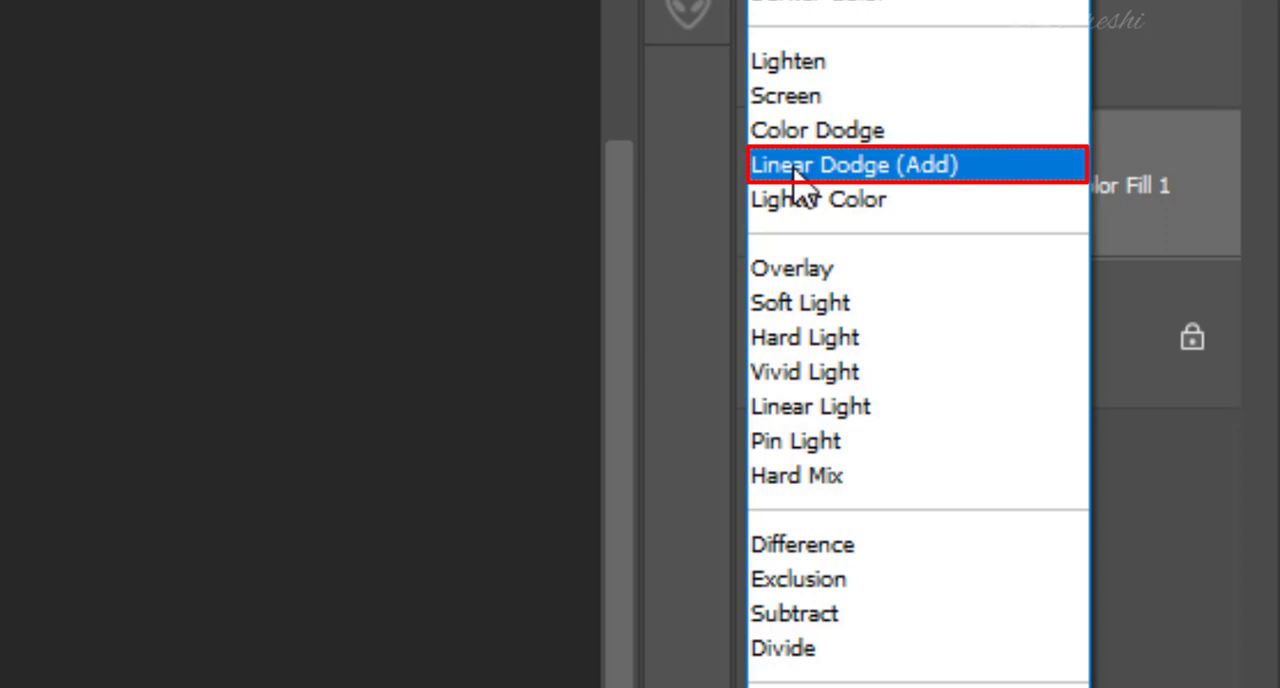
pyautogui.click(795, 166)
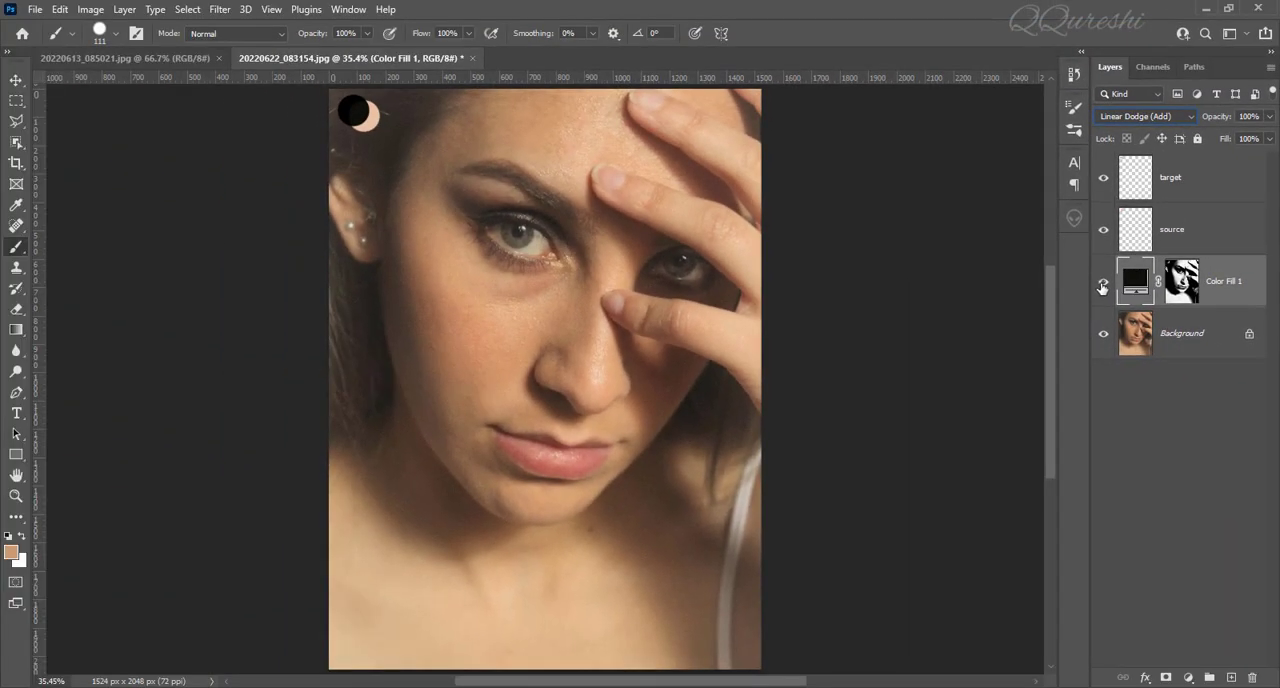
# Compare the portrait with and without the color fill layer, and against the reference portrait 20220613_085021.jpg.
pyautogui.click(1103, 287)
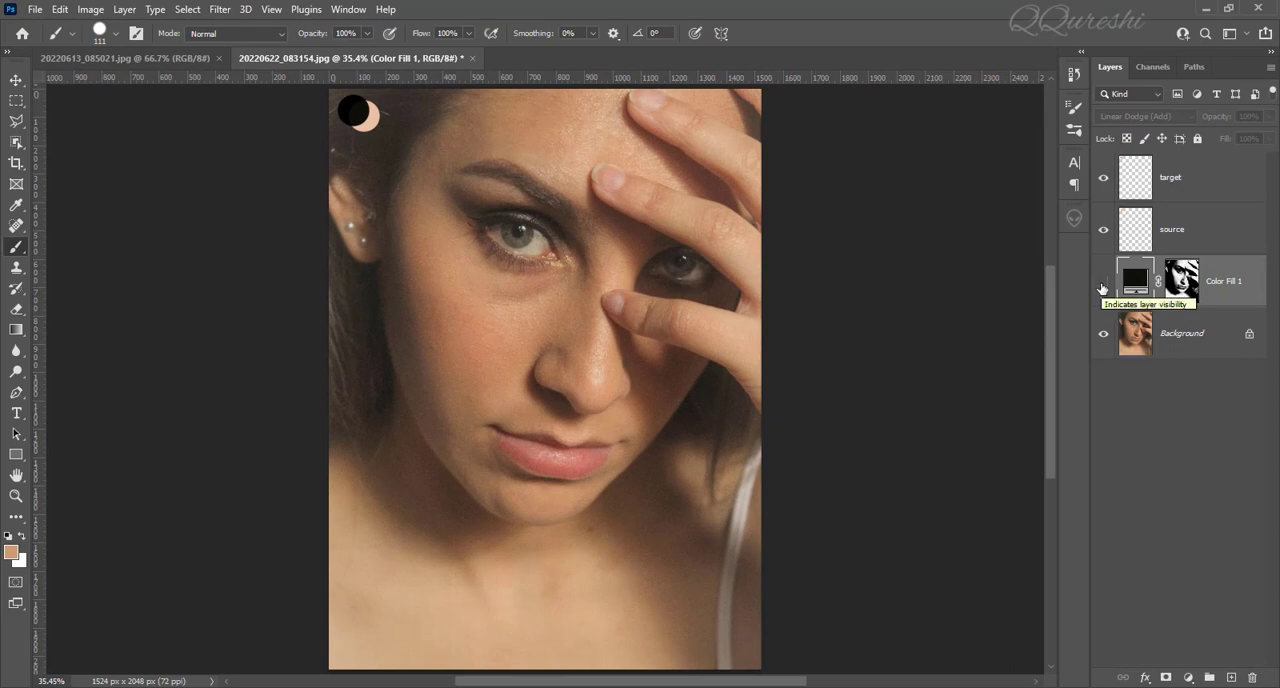
pyautogui.click(1103, 288)
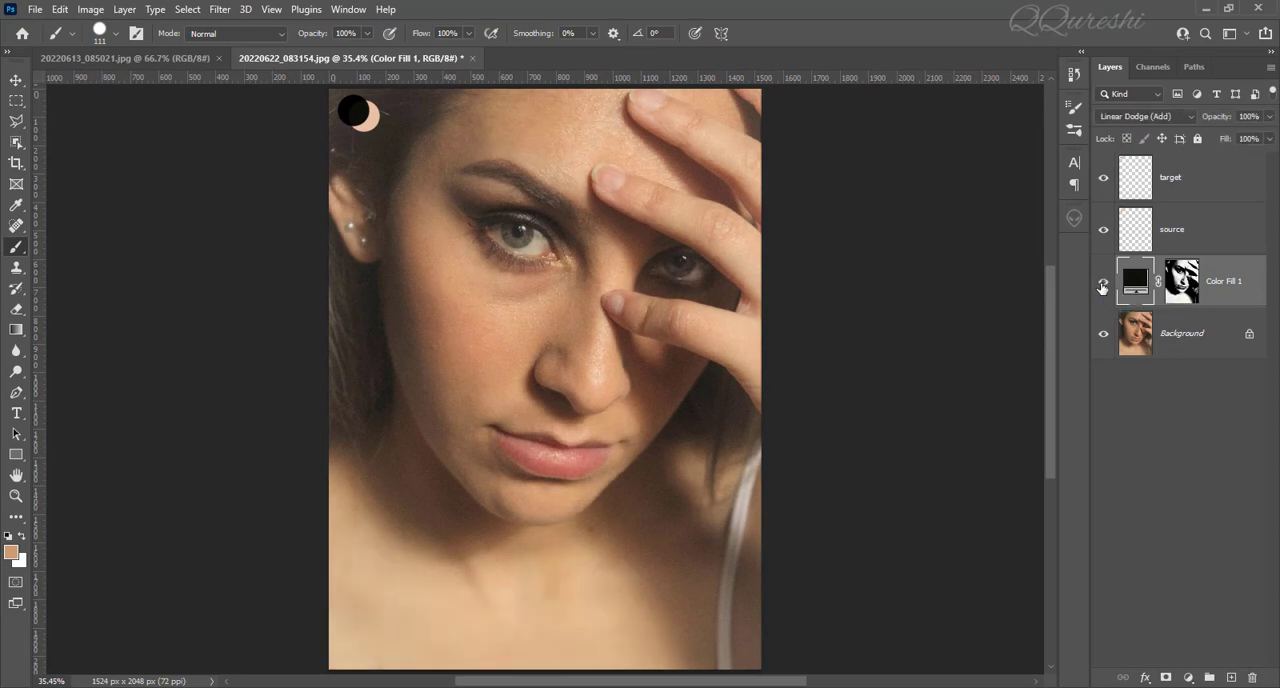
pyautogui.click(1103, 287)
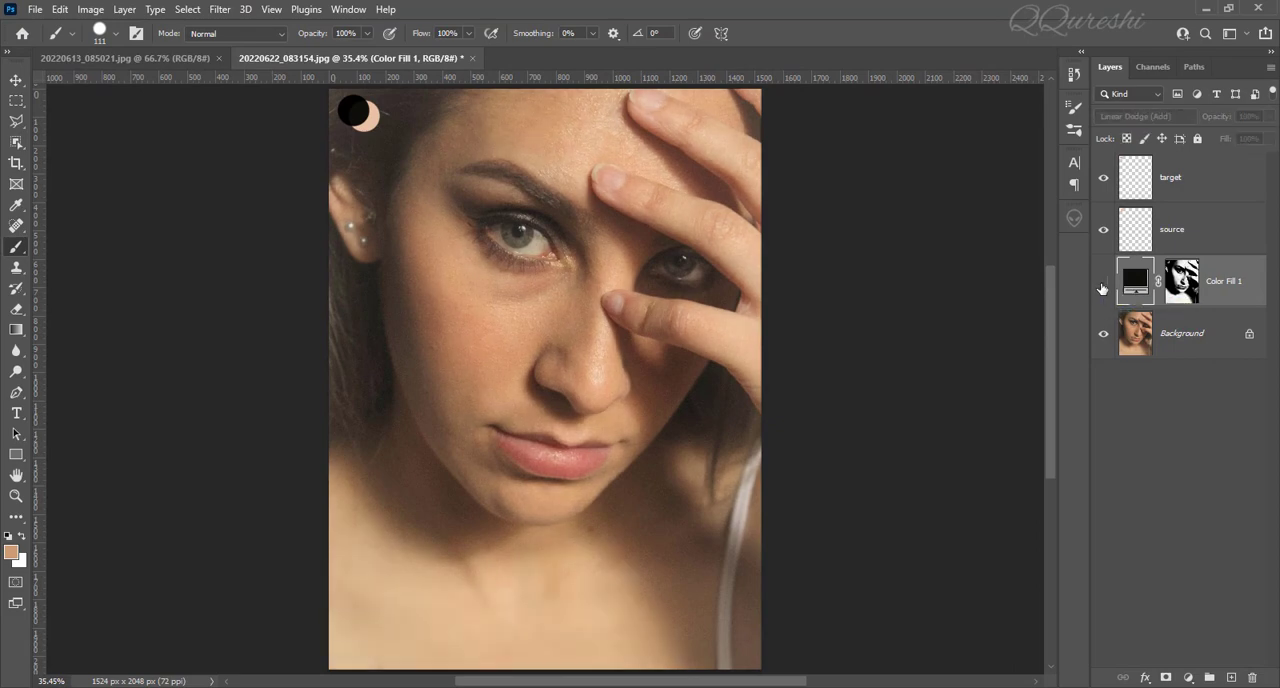
pyautogui.click(1103, 287)
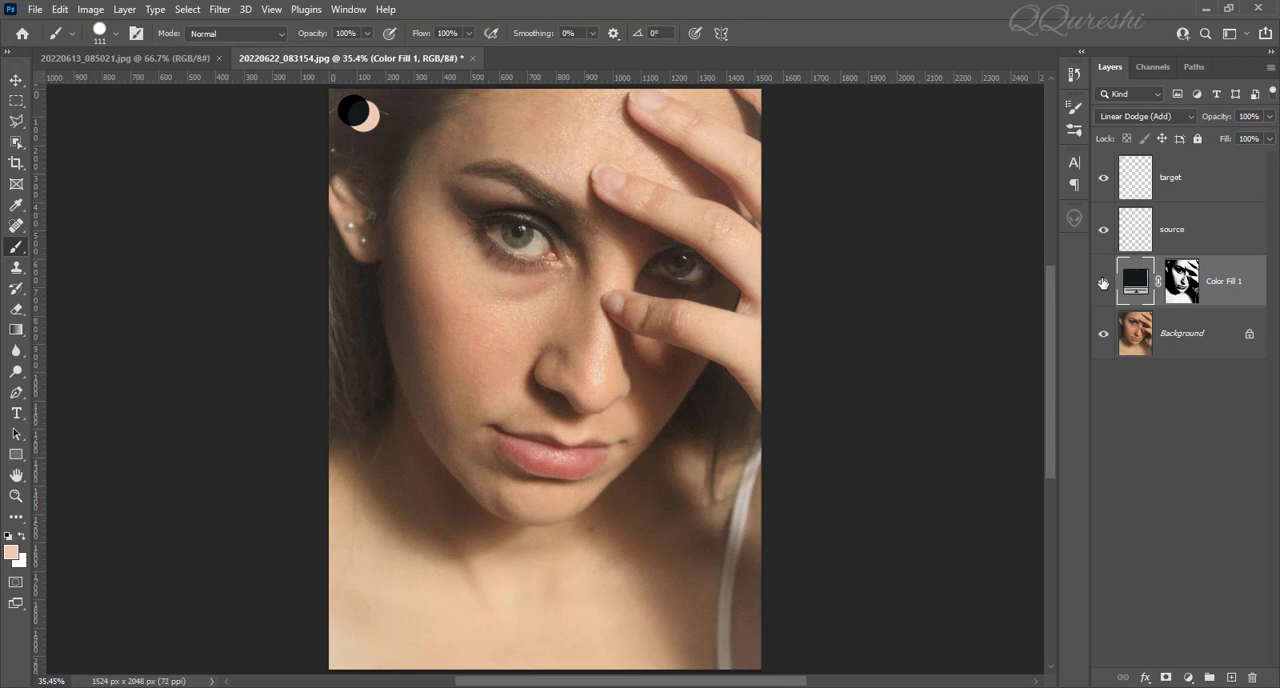
pyautogui.click(1103, 285)
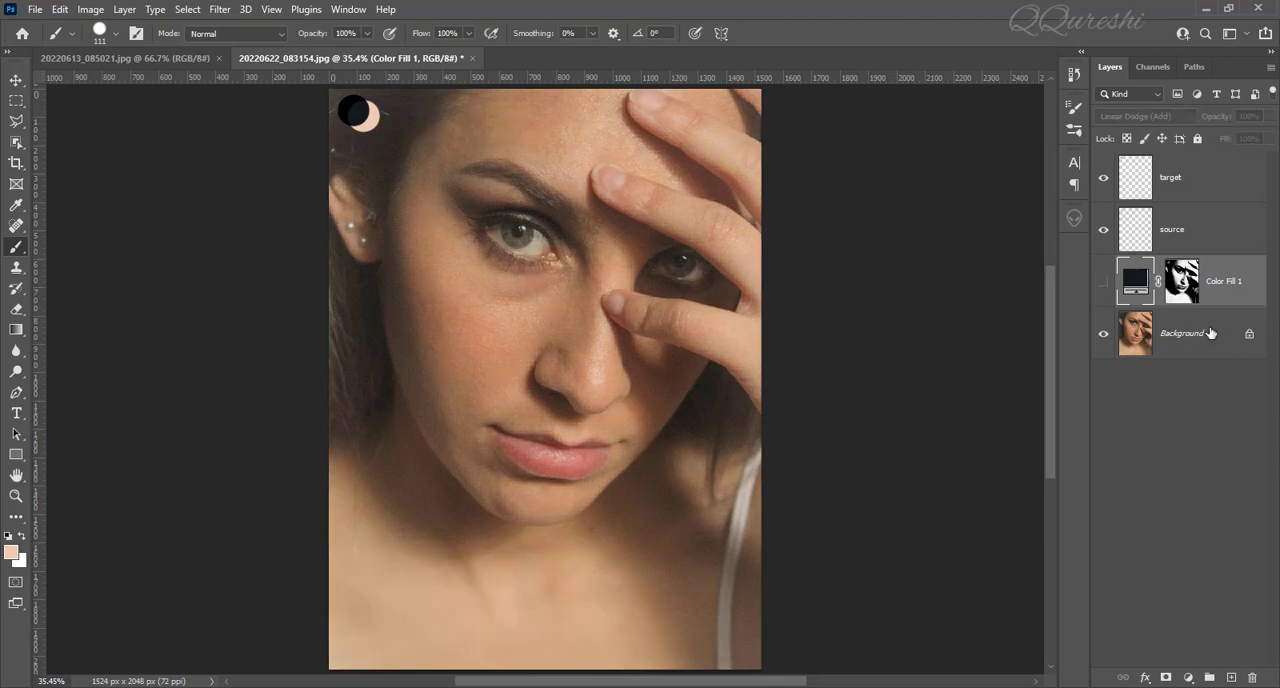
pyautogui.click(1103, 283)
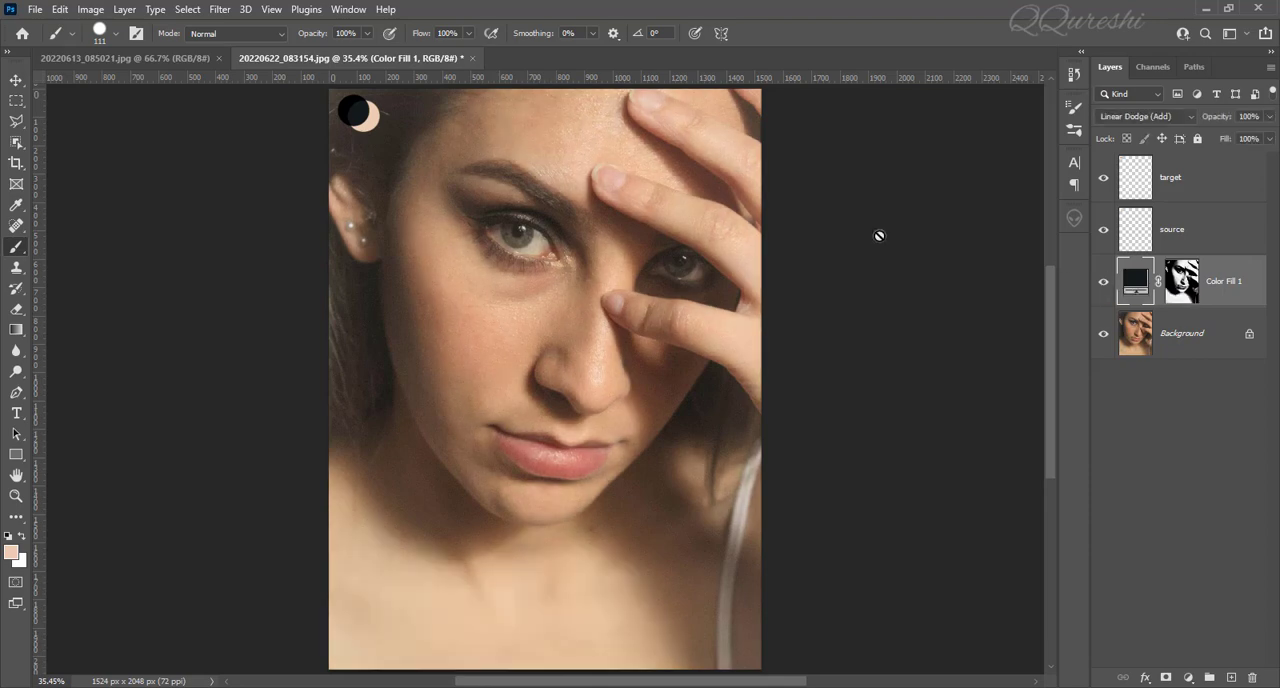
pyautogui.click(180, 60)
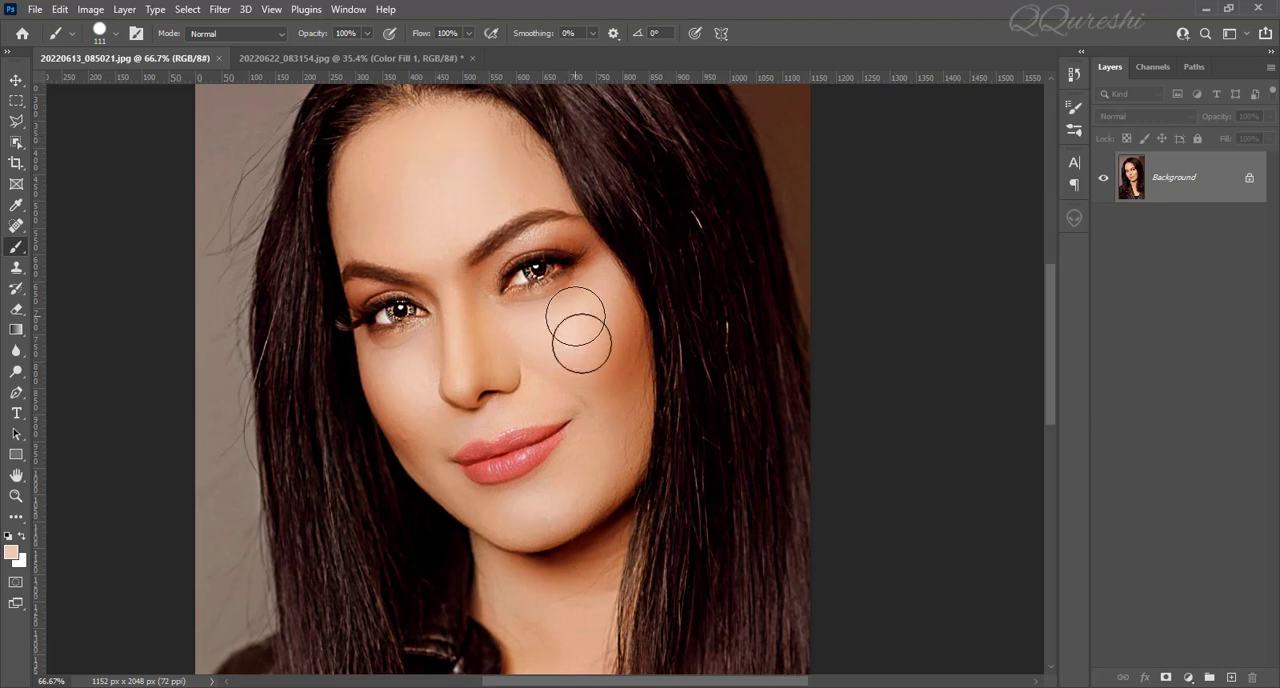
pyautogui.click(358, 60)
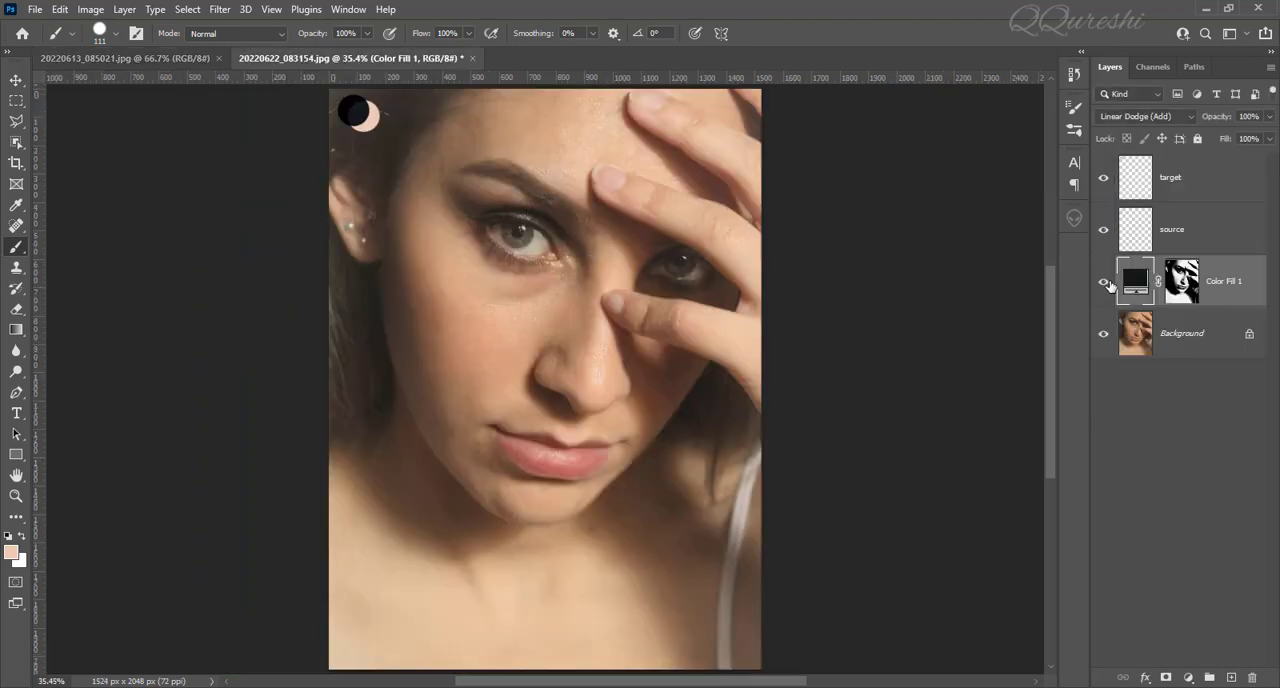
pyautogui.click(1104, 283)
pyautogui.click(1104, 283)
# Stamp all visible layers into a new layer above target and add a Levels adjustment layer over it.
pyautogui.click(1172, 179)
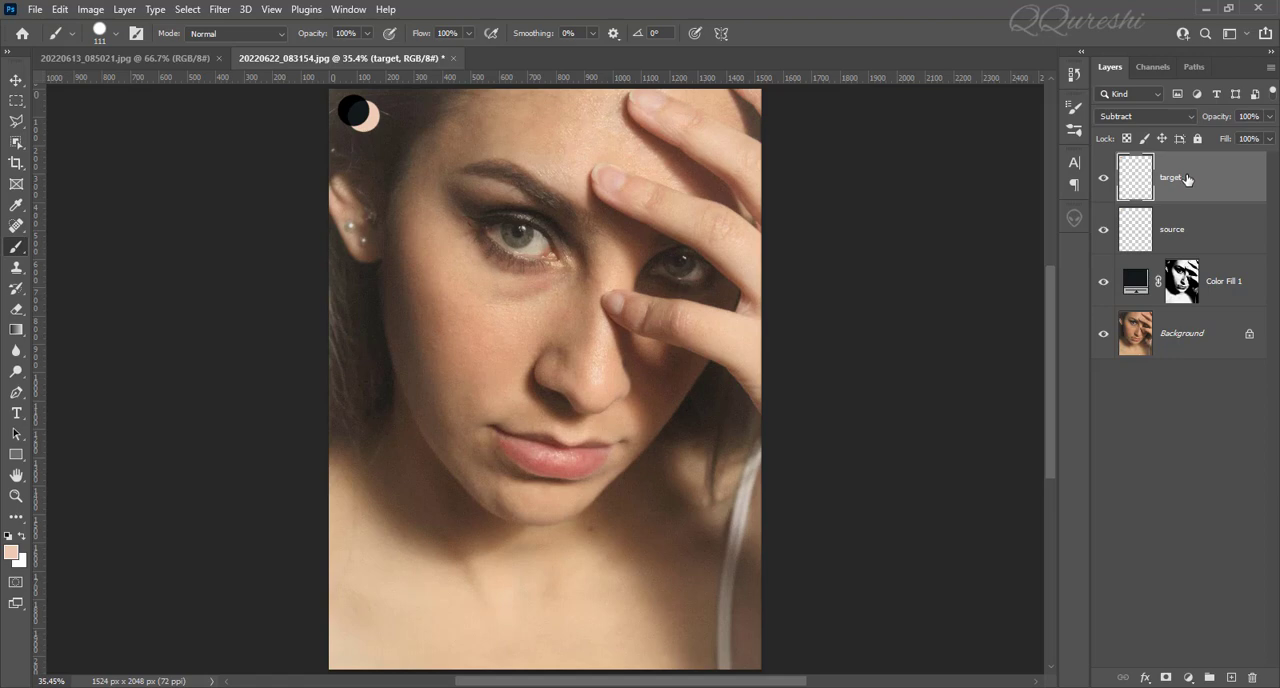
pyautogui.hotkey('ctrl', 'alt', 'shift', 'e')
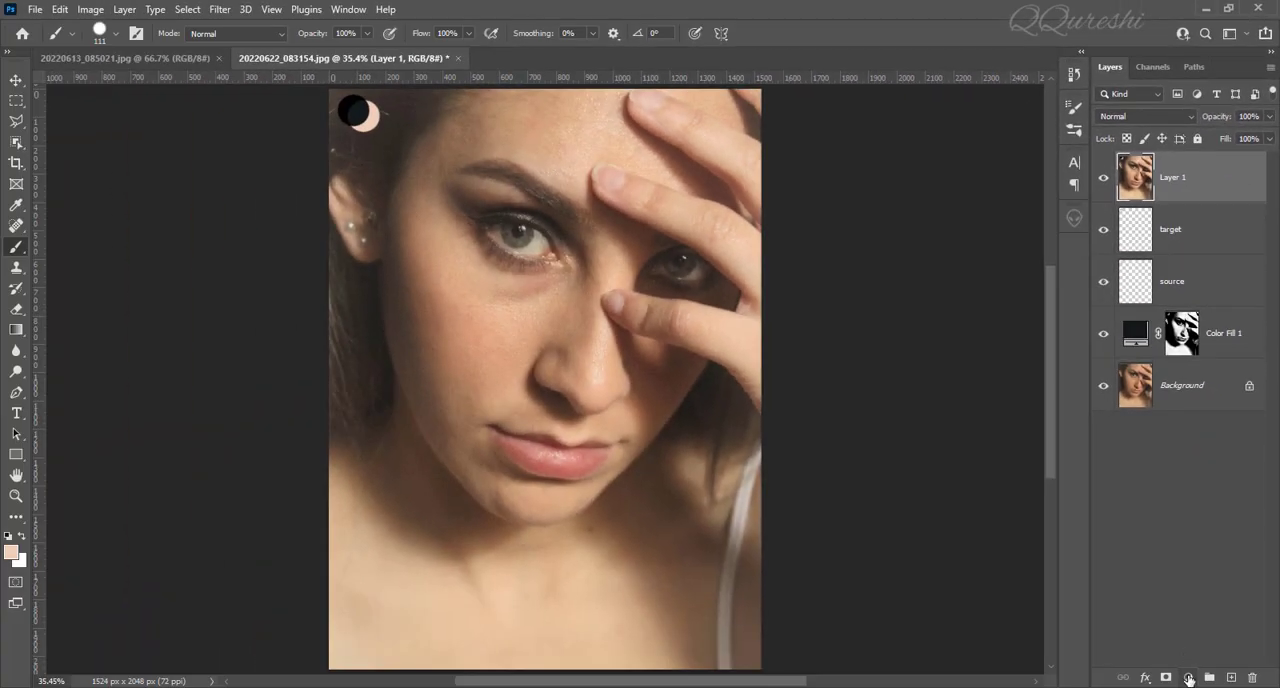
pyautogui.click(1188, 679)
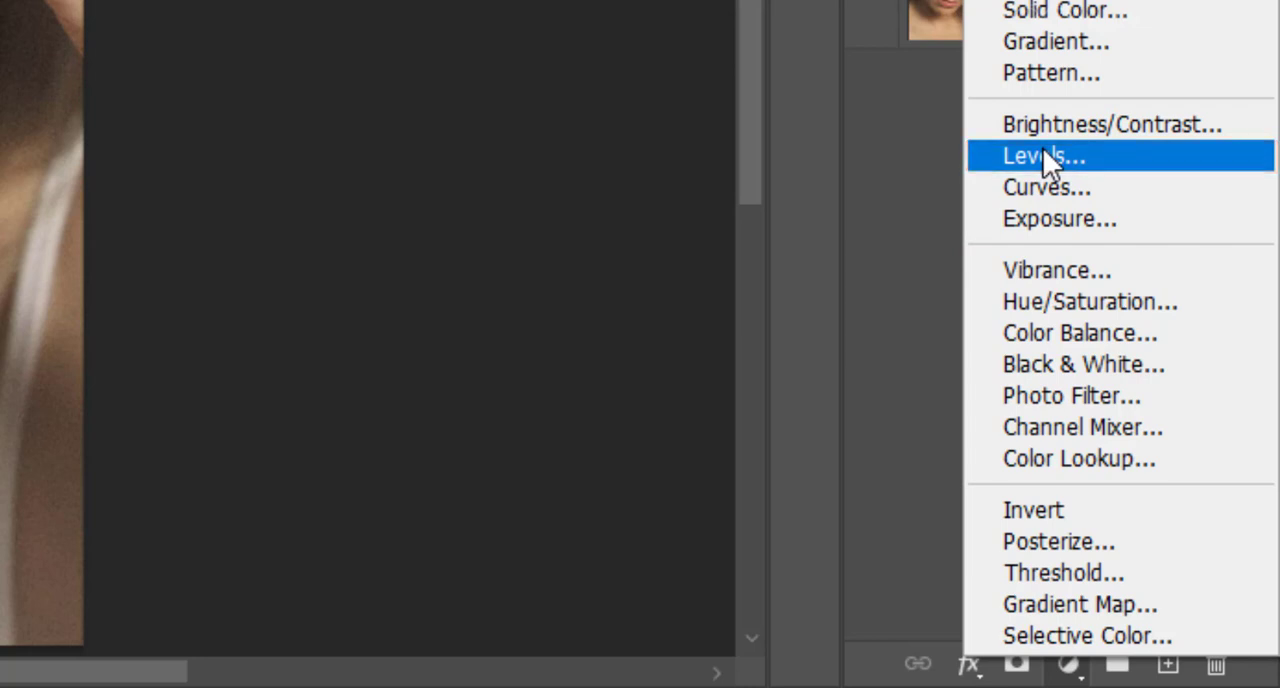
pyautogui.click(1043, 156)
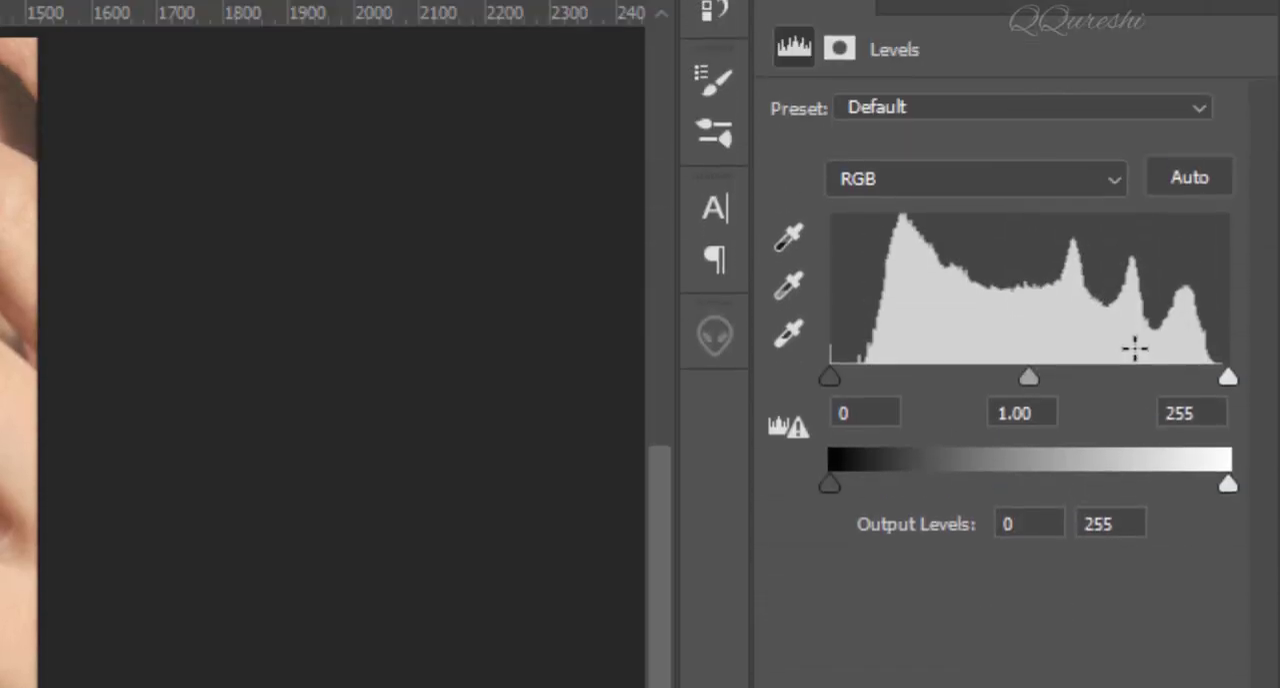
# In the Levels auto color correction options, choose Enhance Per Channel Contrast and black as the target shadow color.
pyautogui.press('alt')
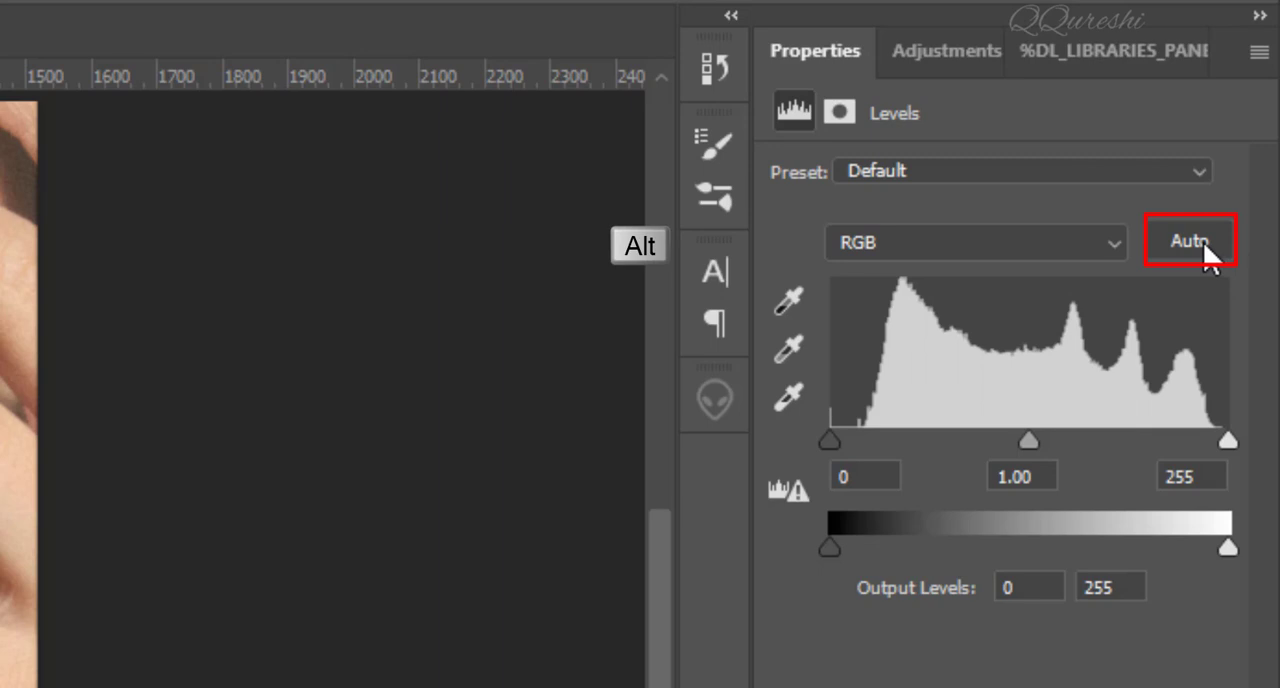
pyautogui.keyDown('alt'); pyautogui.click(1203, 241); pyautogui.keyUp('alt')
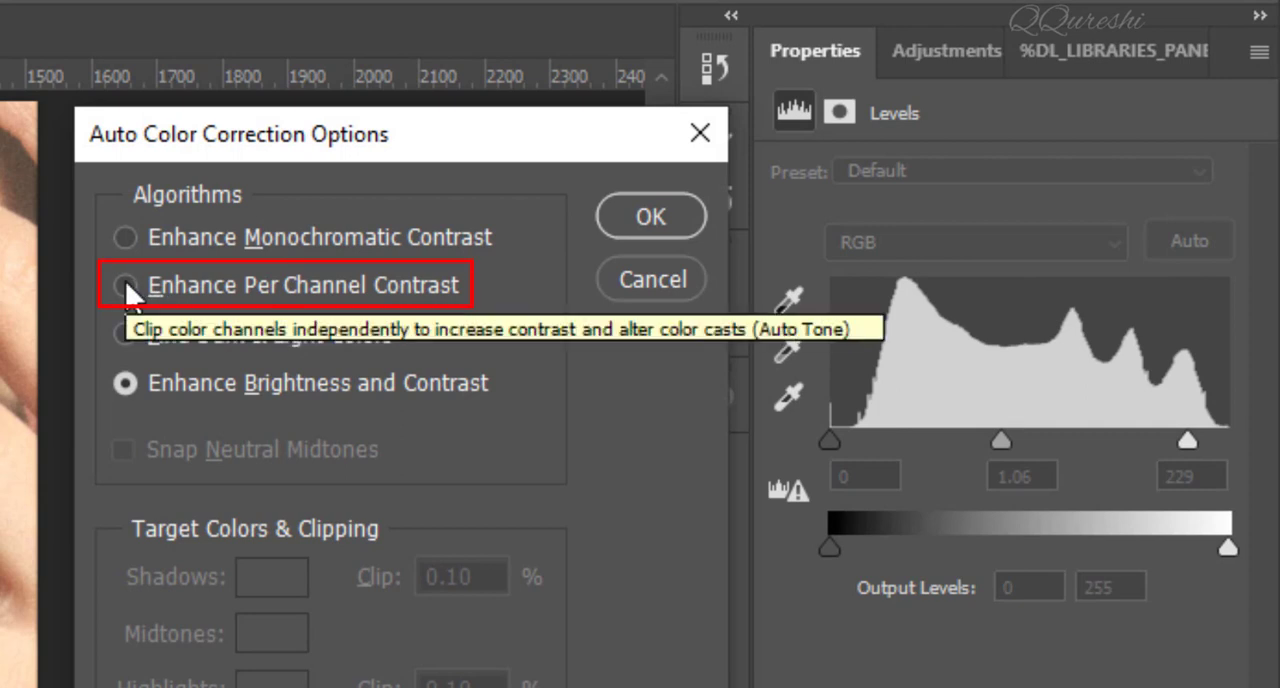
pyautogui.click(126, 284)
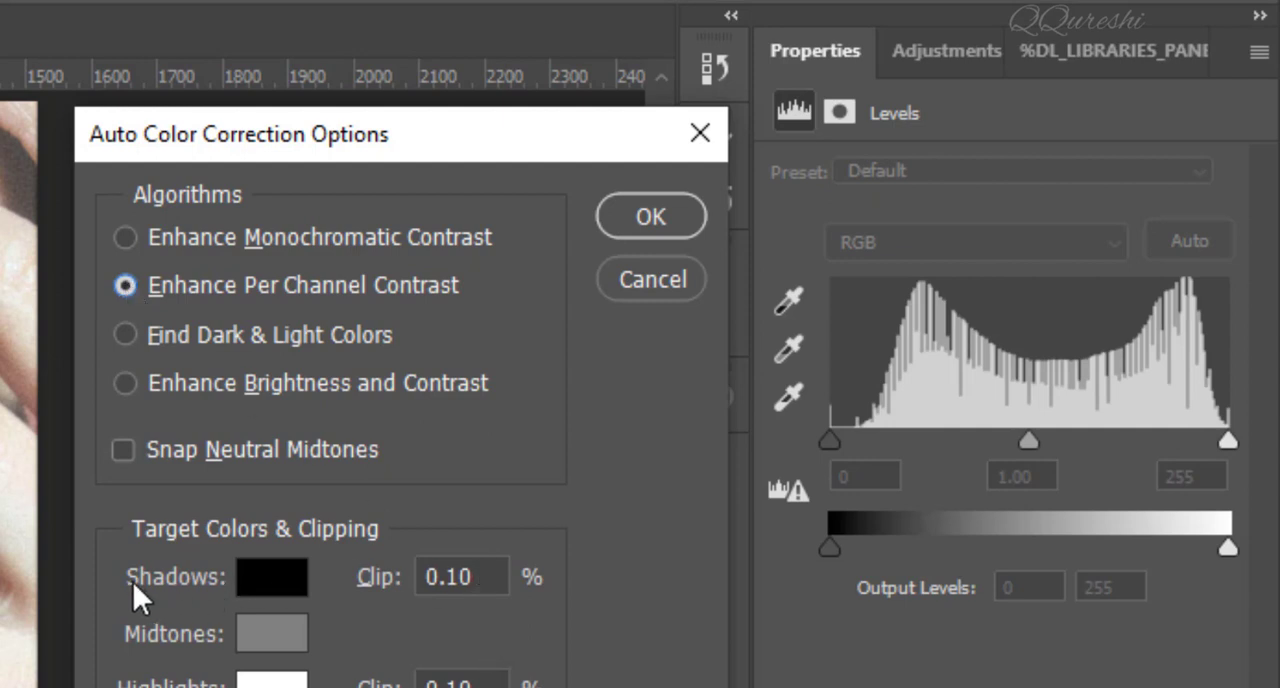
pyautogui.click(278, 588)
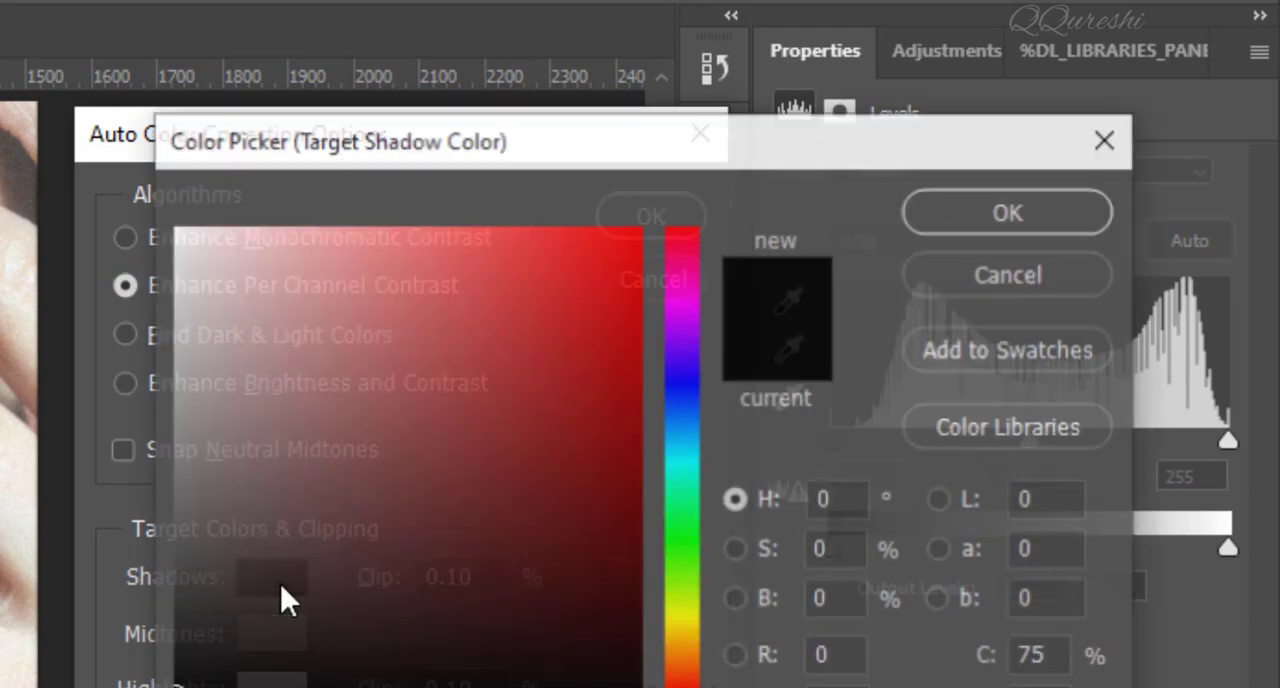
pyautogui.moveTo(229, 667); pyautogui.dragTo(170, 687)
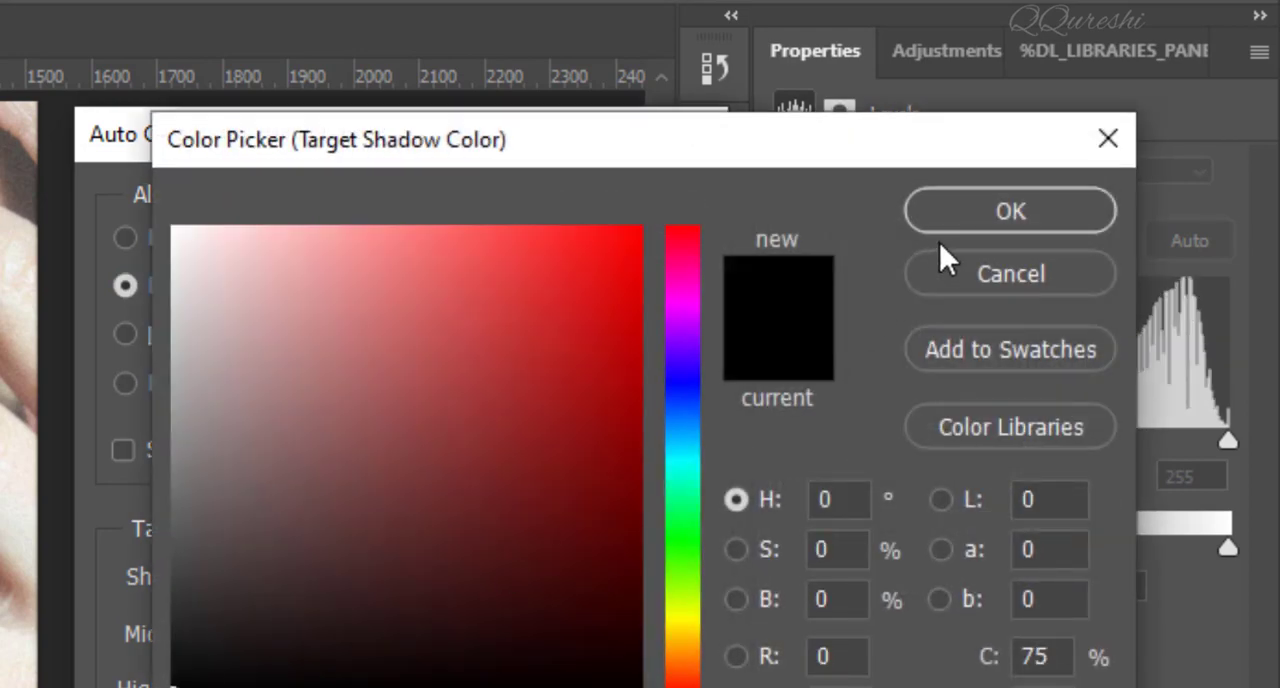
pyautogui.click(963, 210)
# Set the shadows clip to 0.5% and apply the auto color correction without saving the target colors as defaults.
pyautogui.click(484, 578)
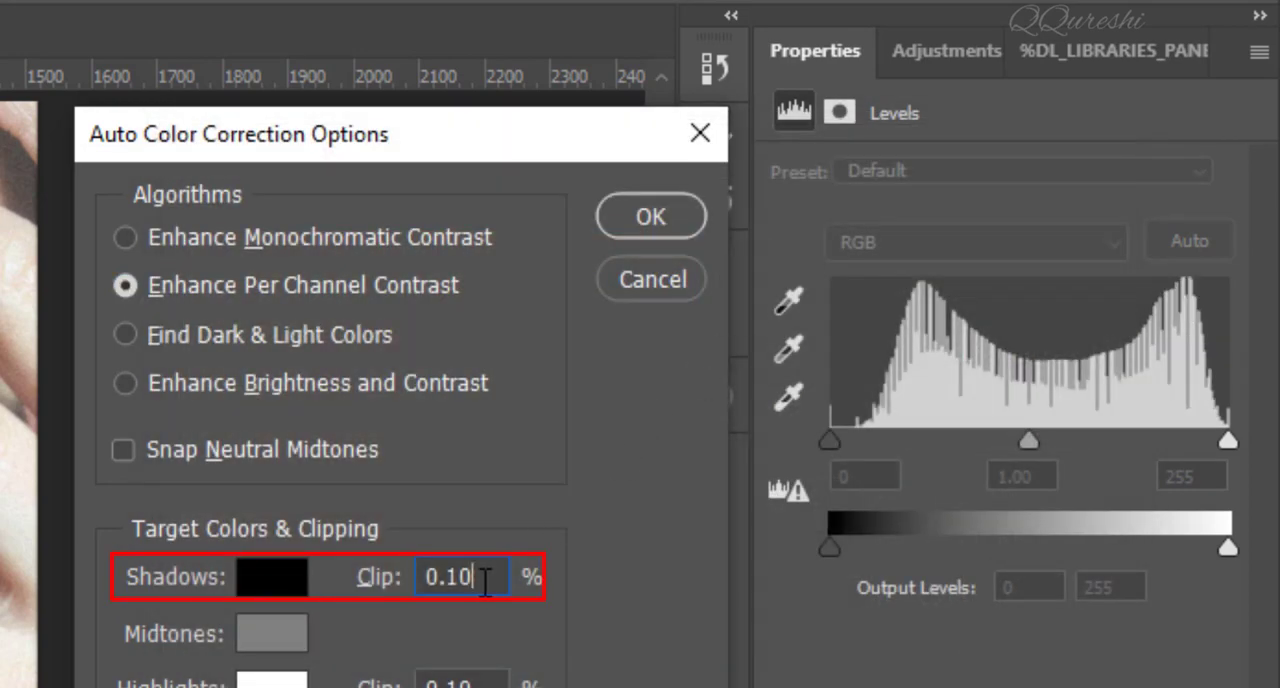
pyautogui.press('BackSpace')
pyautogui.press('BackSpace')
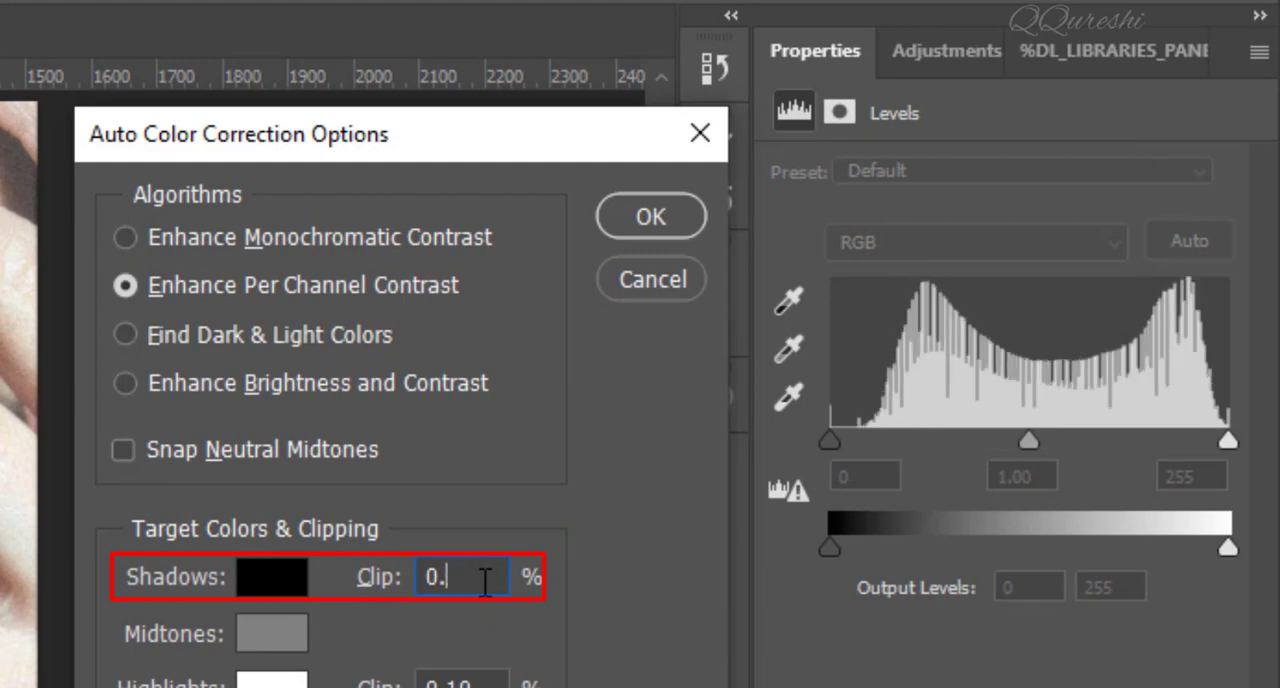
pyautogui.write('5')
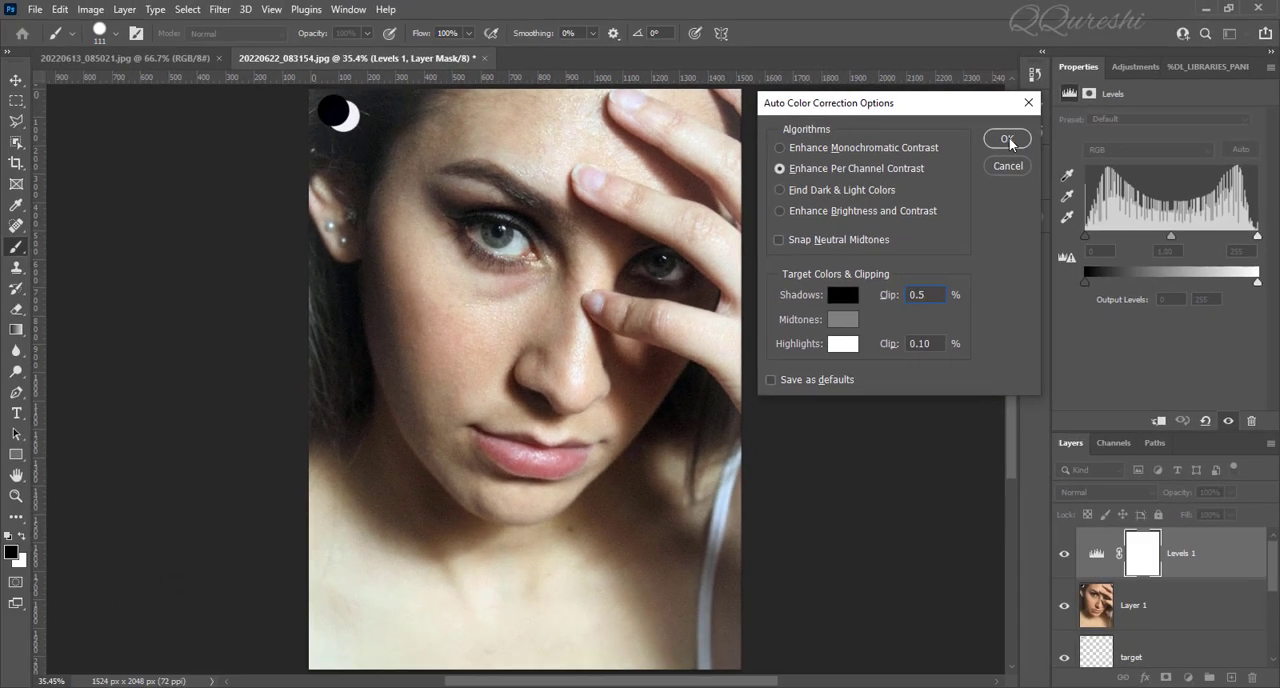
pyautogui.click(956, 149)
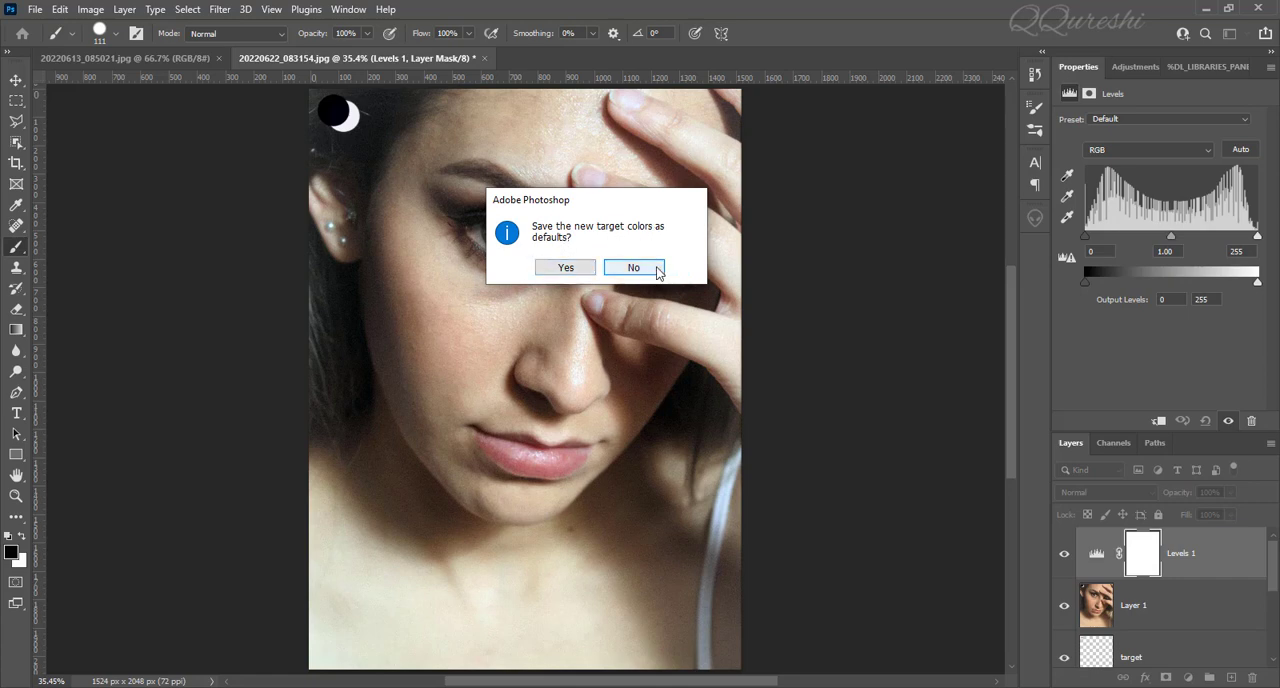
pyautogui.click(655, 270)
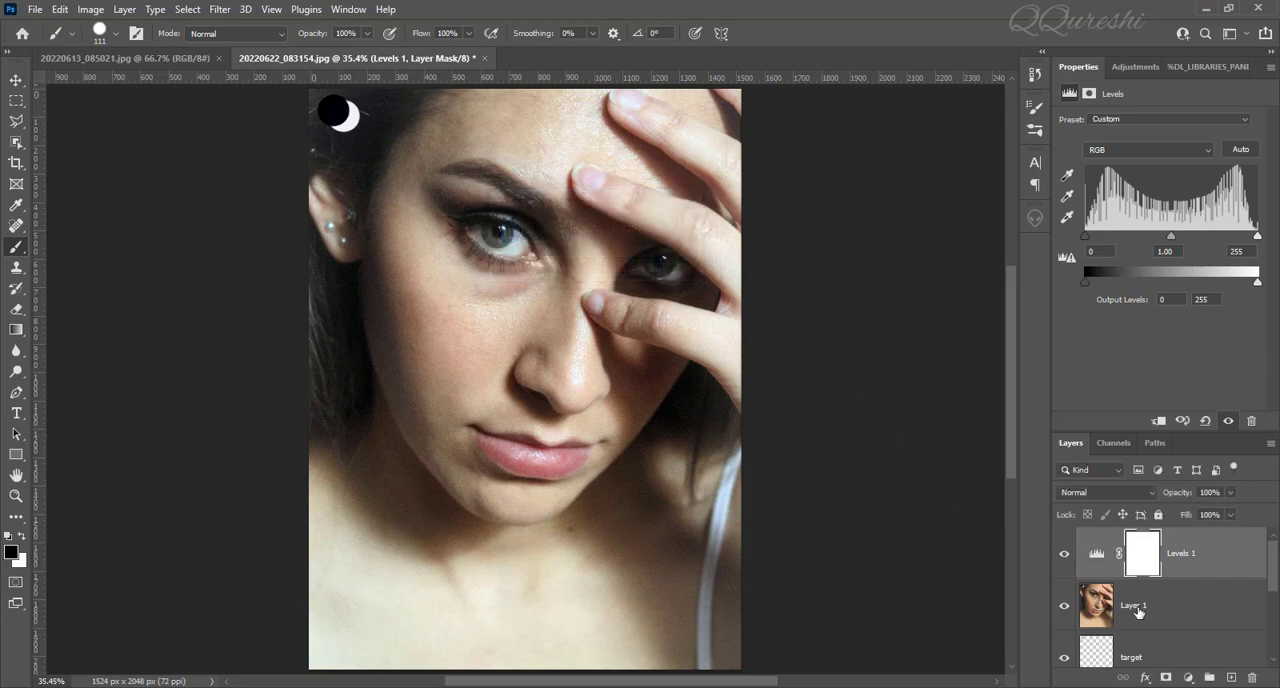
# Compare the corrected portrait with its original Background layer and with the reference portrait 20220613_085021.jpg.
pyautogui.scroll(-3, 1137, 612)
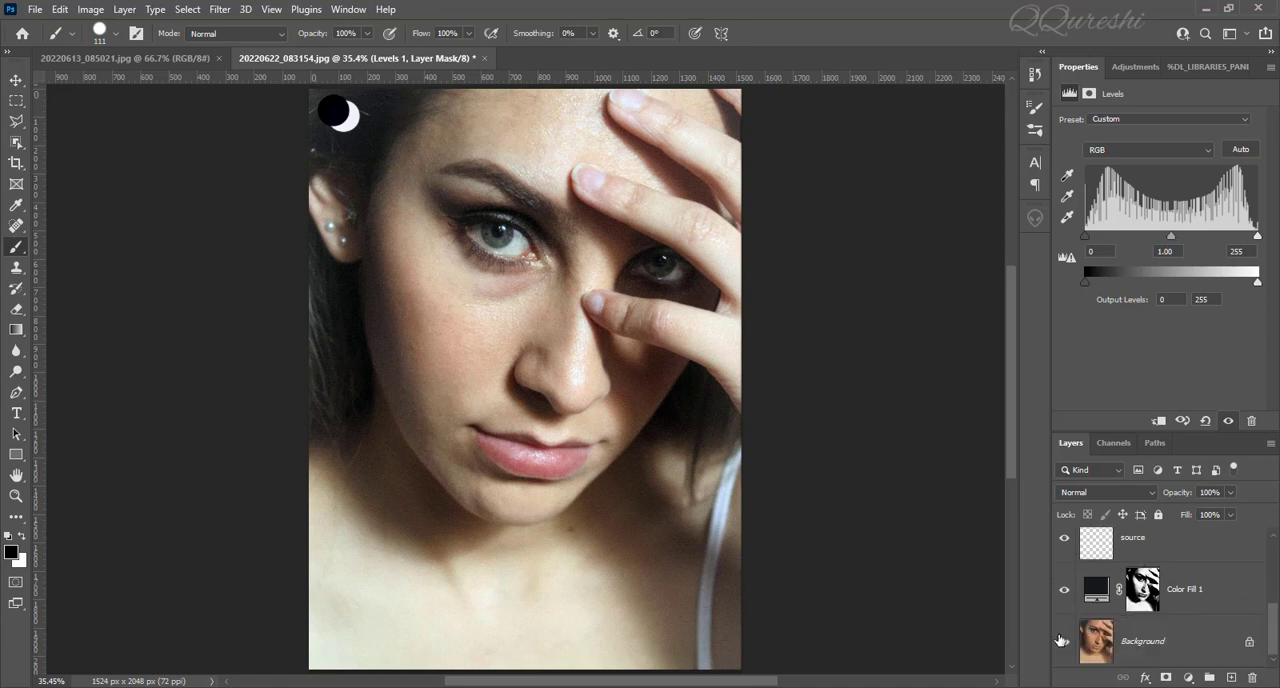
pyautogui.keyDown('alt'); pyautogui.click(1064, 645); pyautogui.keyUp('alt')
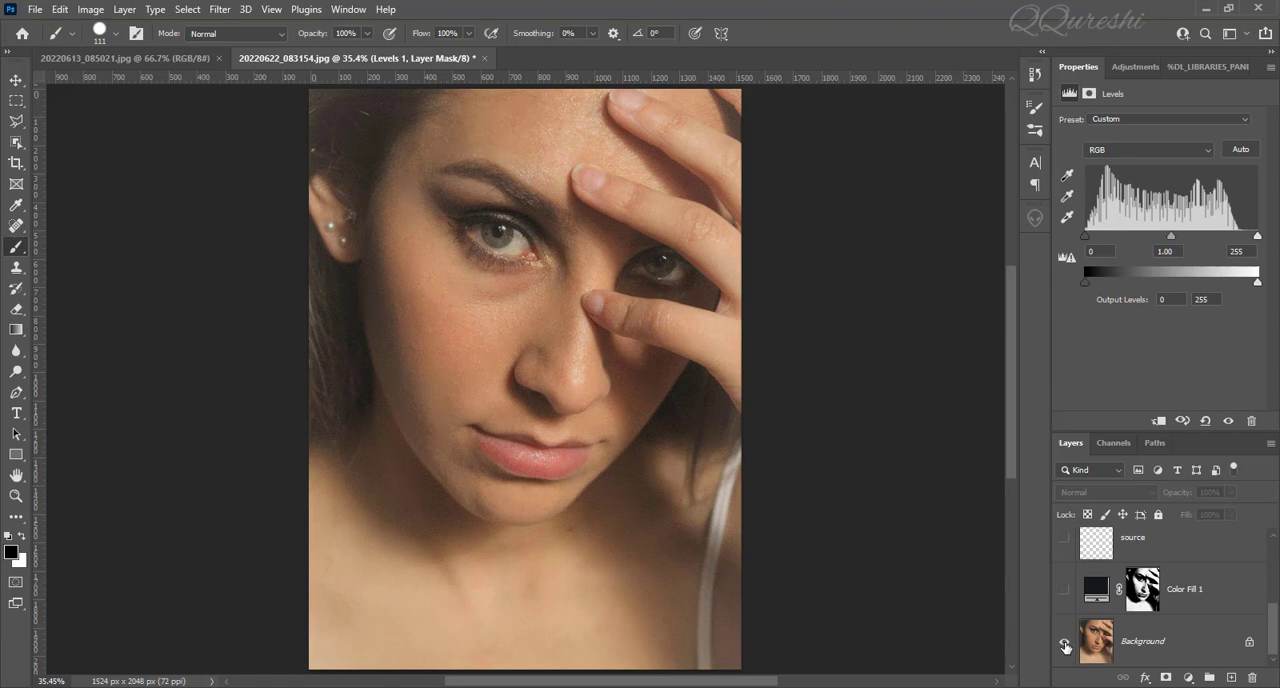
pyautogui.keyDown('alt'); pyautogui.click(1064, 645); pyautogui.keyUp('alt')
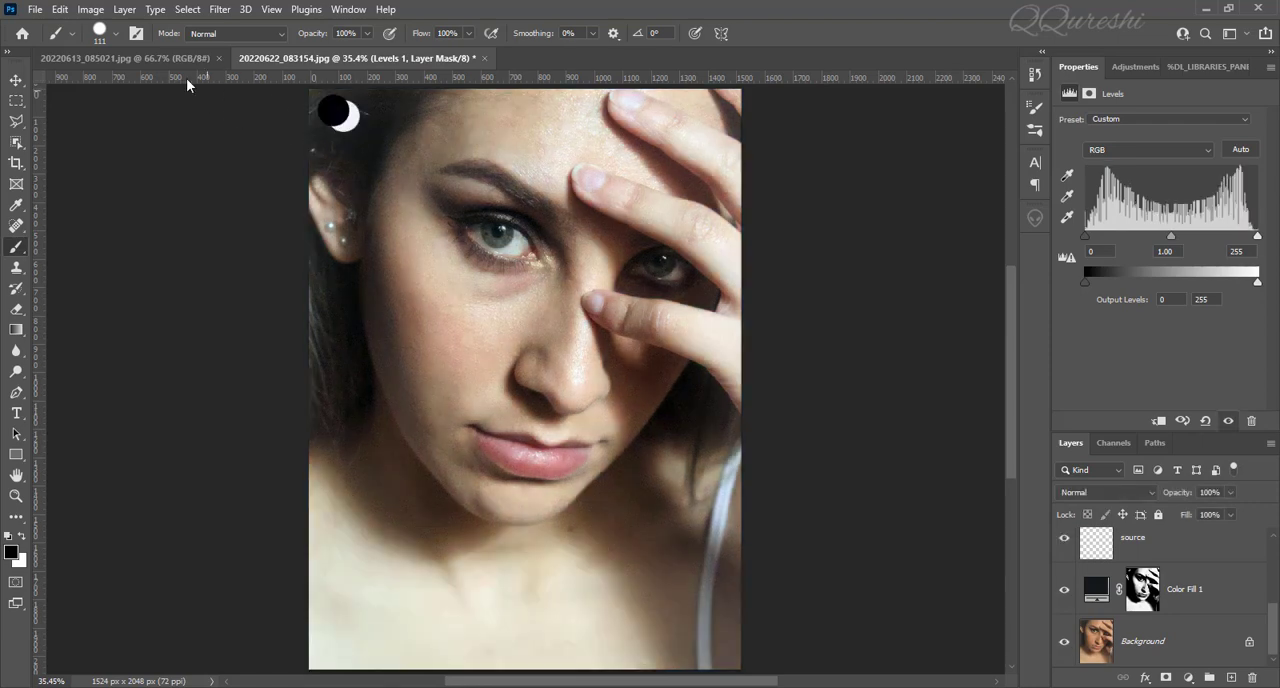
pyautogui.click(166, 58)
pyautogui.keyDown('alt'); pyautogui.click(412, 138); pyautogui.keyUp('alt')
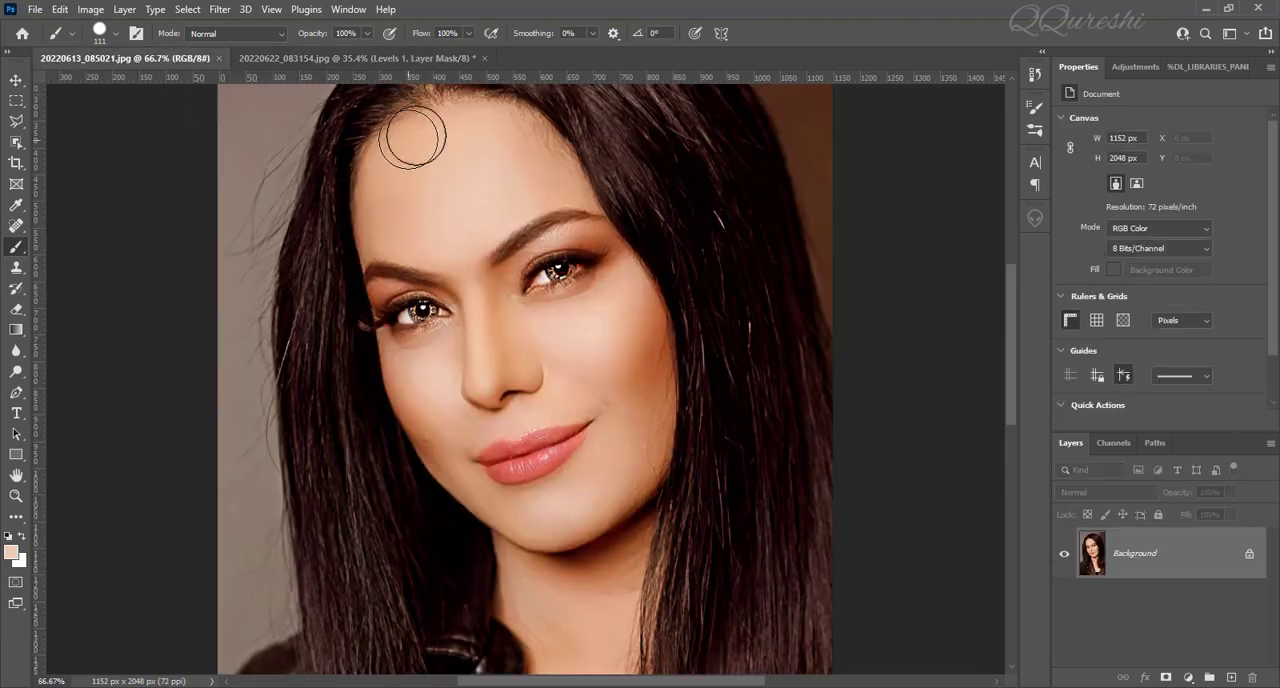
pyautogui.click(307, 57)
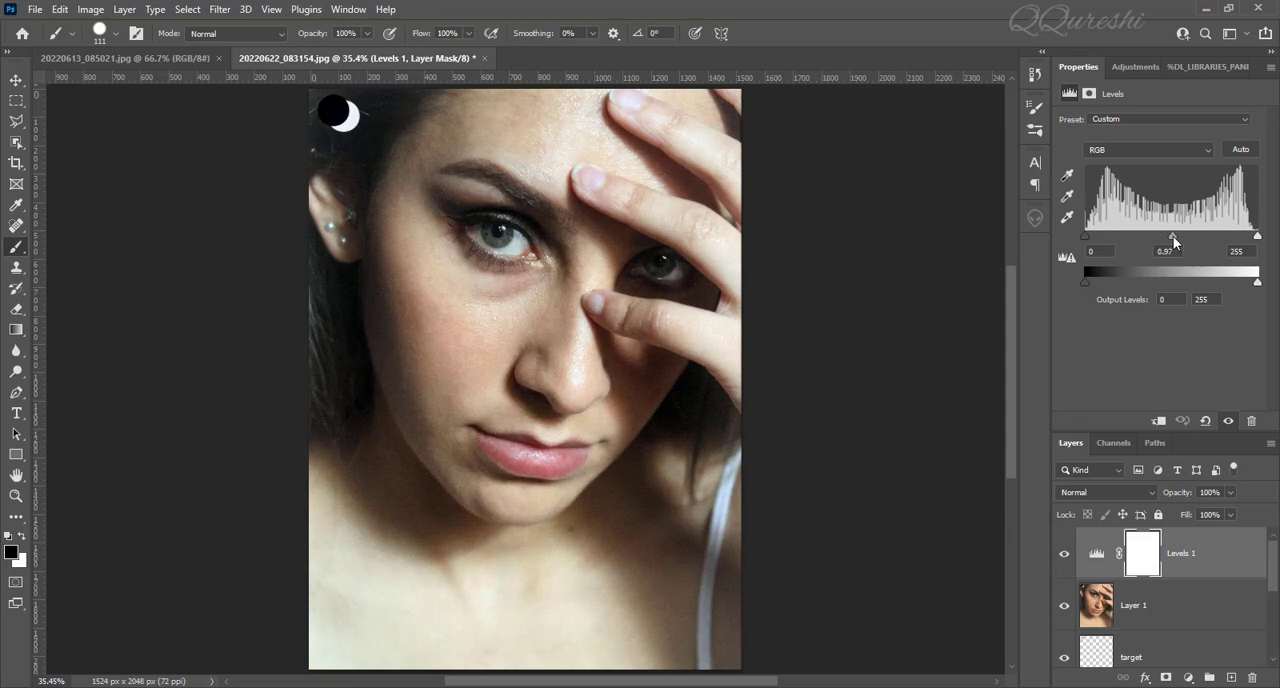
# Set the midtone input level of the Levels adjustment to 0.96 and inspect the facial skin up close.
pyautogui.moveTo(1174, 240); pyautogui.dragTo(1166, 241)
pyautogui.moveTo(1175, 241); pyautogui.dragTo(1178, 242)
pyautogui.moveTo(1178, 241); pyautogui.dragTo(1175, 242)
pyautogui.scroll(1, 580, 650)
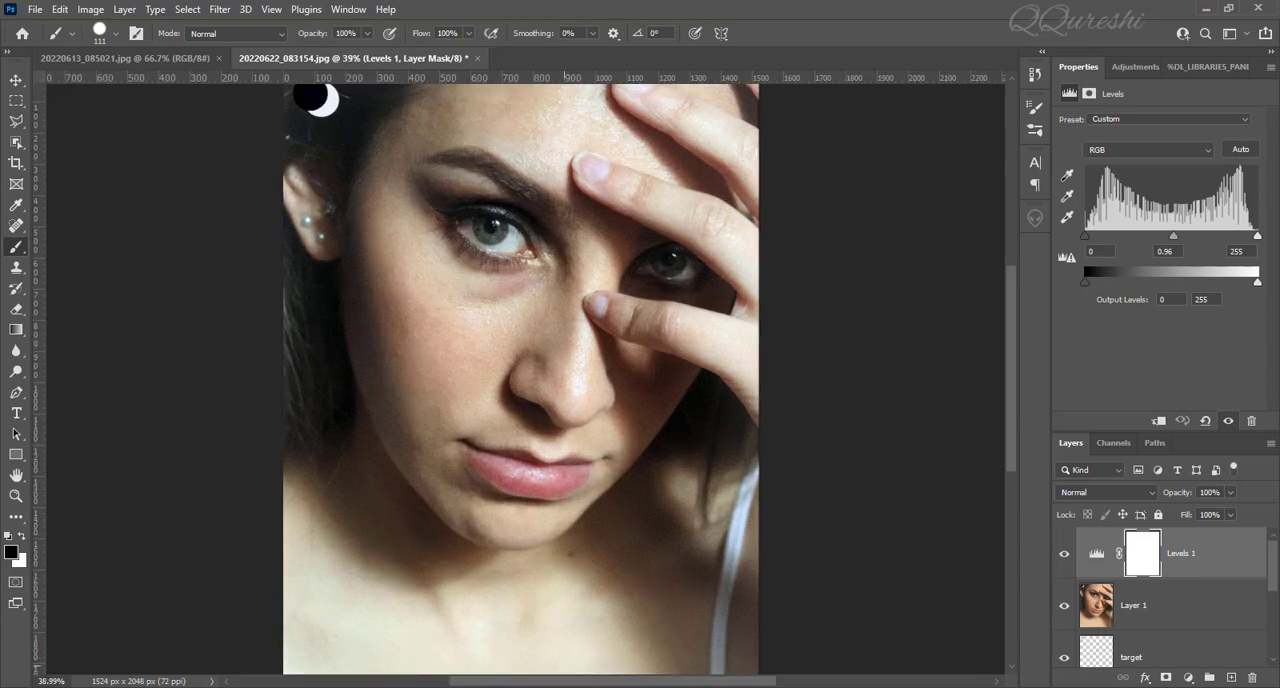
pyautogui.scroll(2, 527, 369)
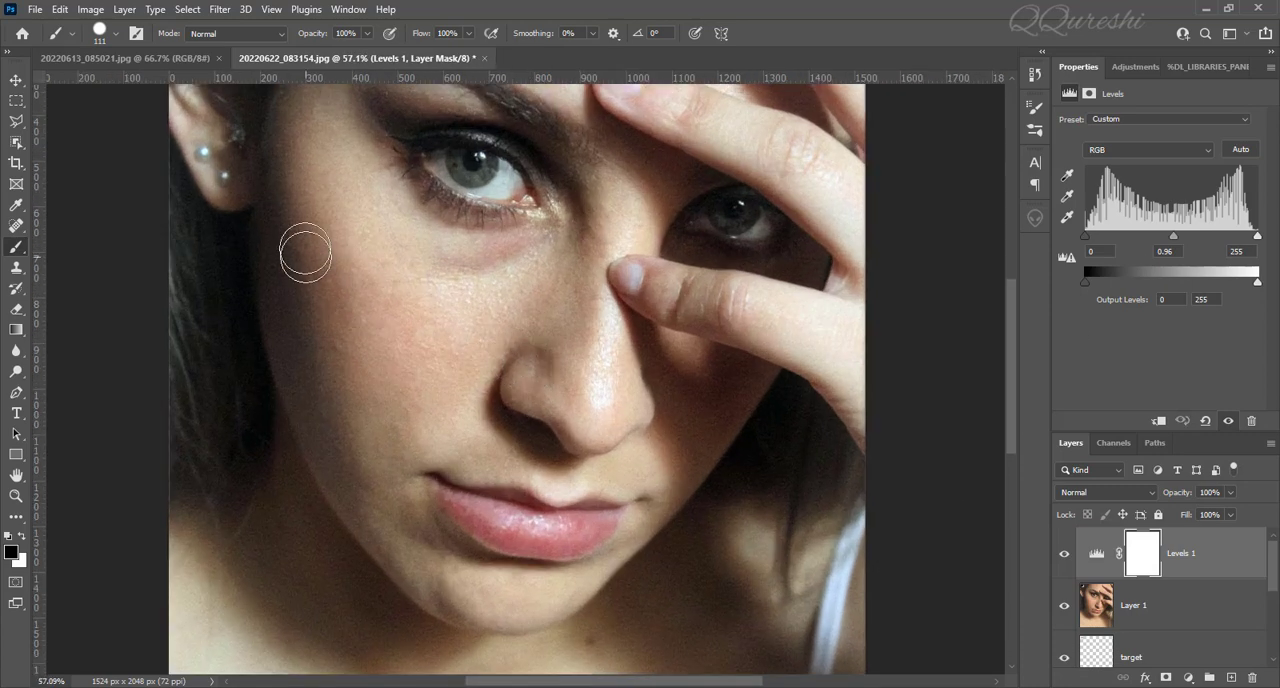
pyautogui.scroll(1, 311, 200)
pyautogui.scroll(-3, 409, 380)
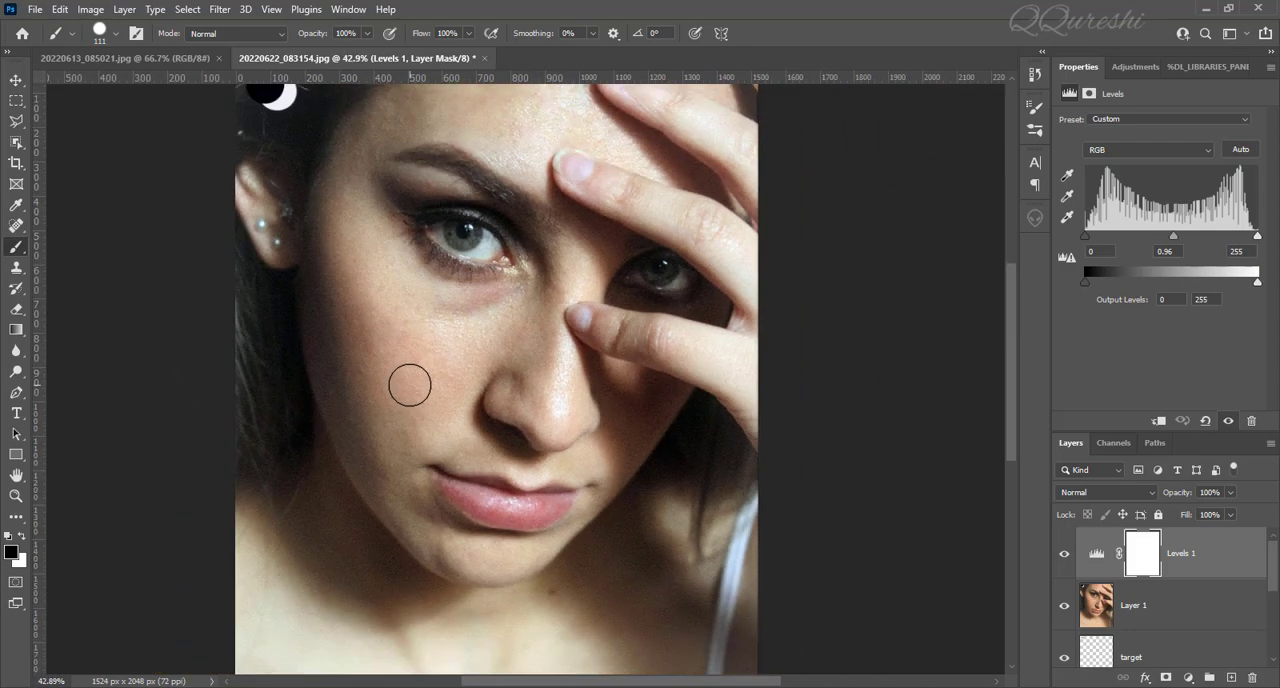
pyautogui.scroll(2, 409, 385)
pyautogui.scroll(-3, 409, 385)
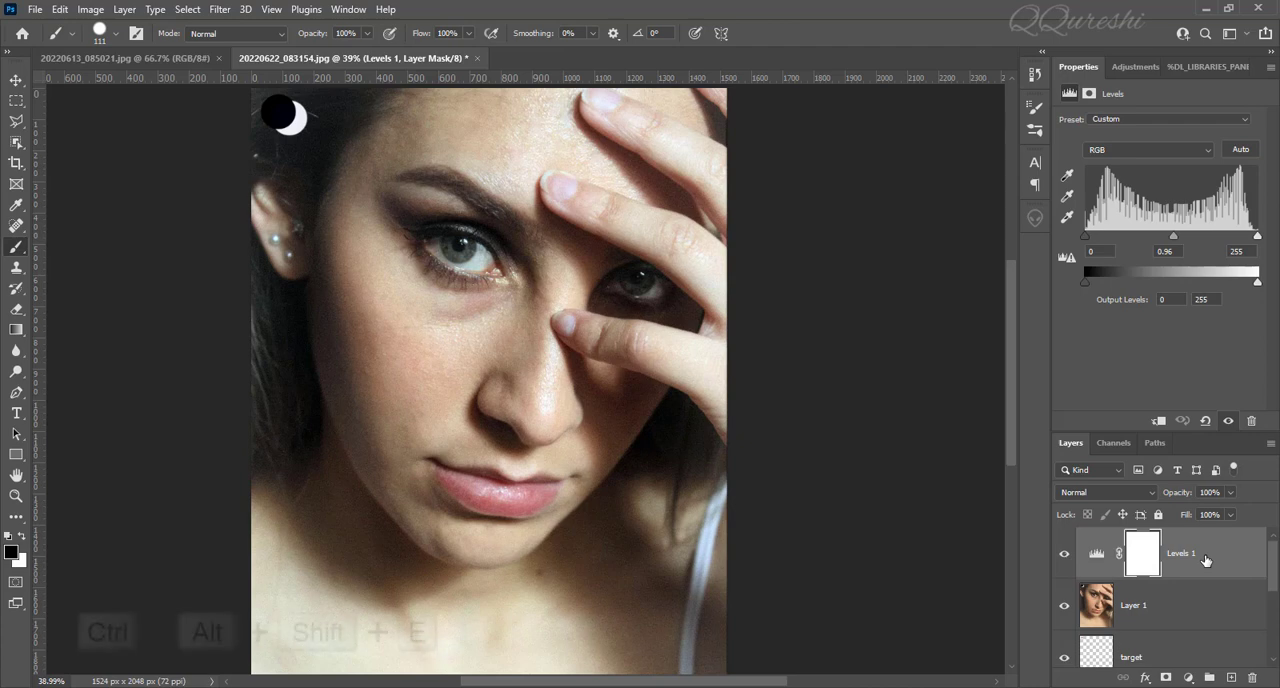
# Stamp all visible layers into a new layer above Levels 1 and open it in the Camera Raw Filter.
pyautogui.hotkey('ctrl', 'alt', 'shift', 'e')
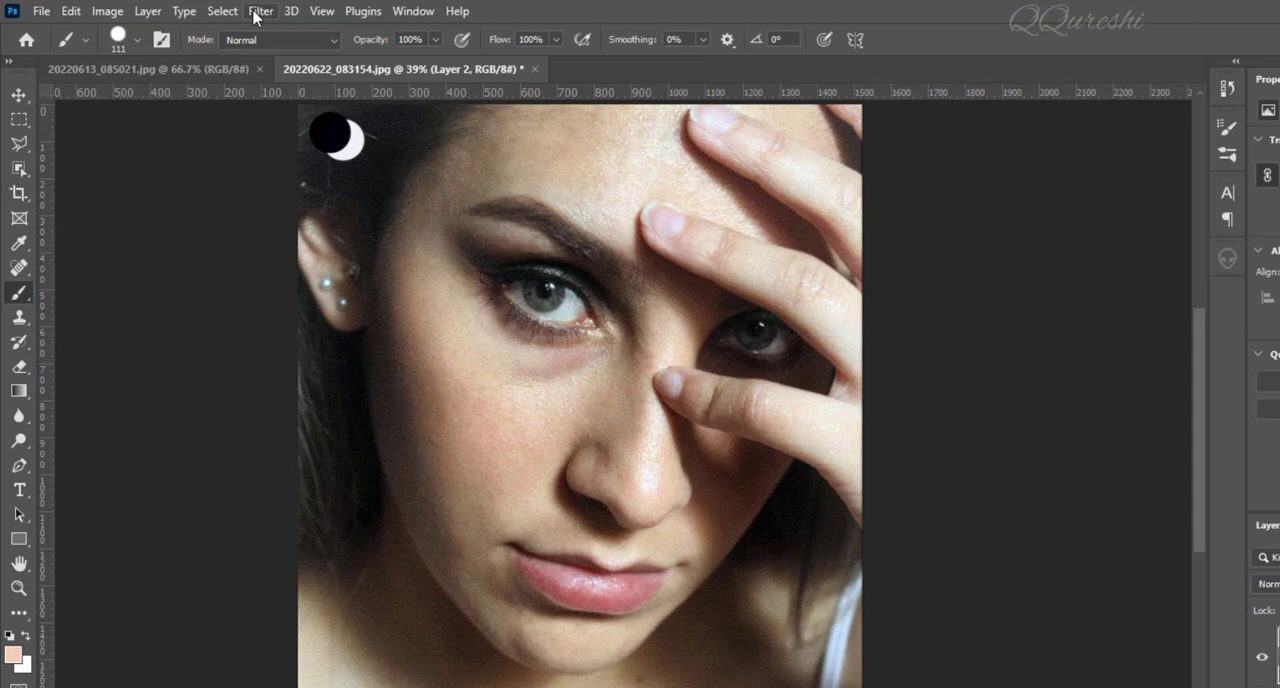
pyautogui.click(219, 9)
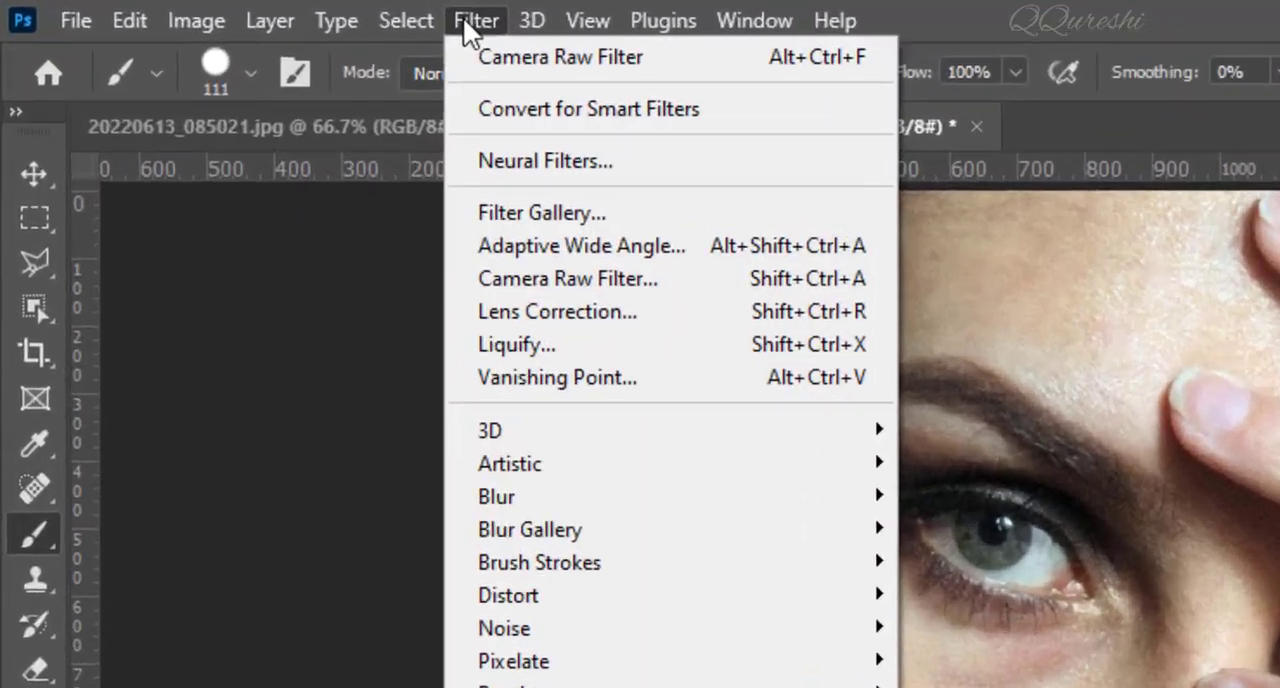
pyautogui.click(575, 300)
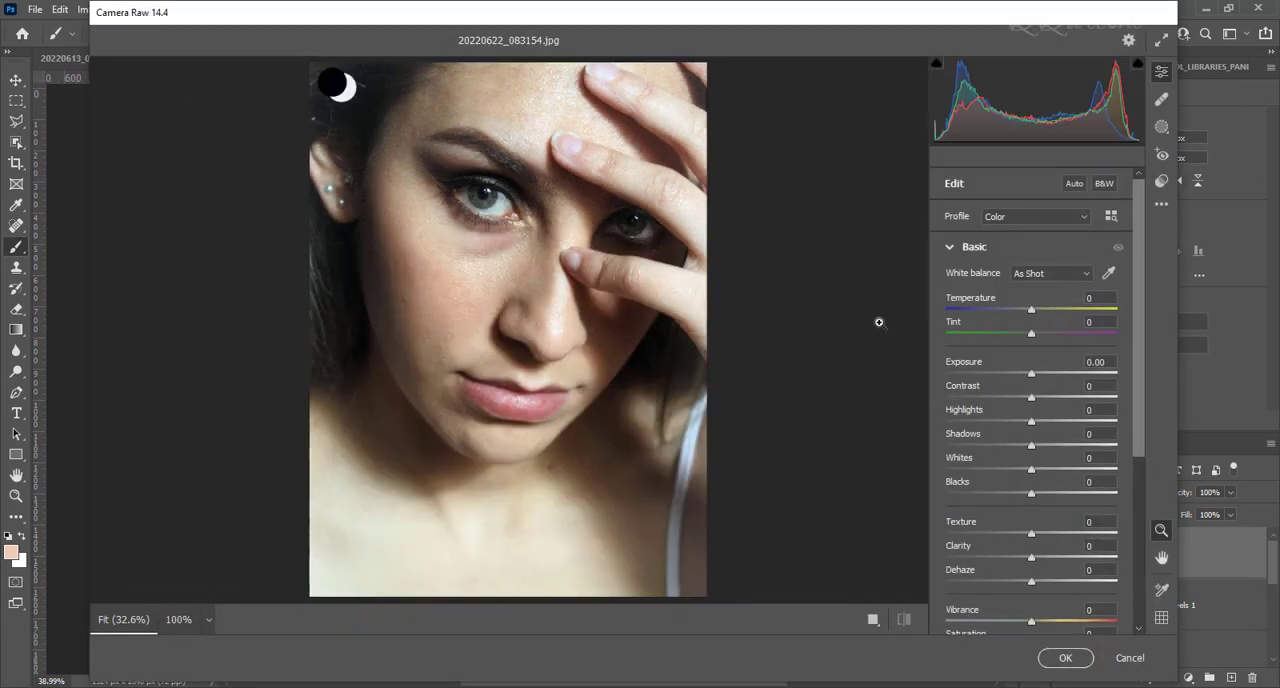
# Raise Clarity to +26 in the Basic adjustments of the Camera Raw Filter.
pyautogui.click(947, 249)
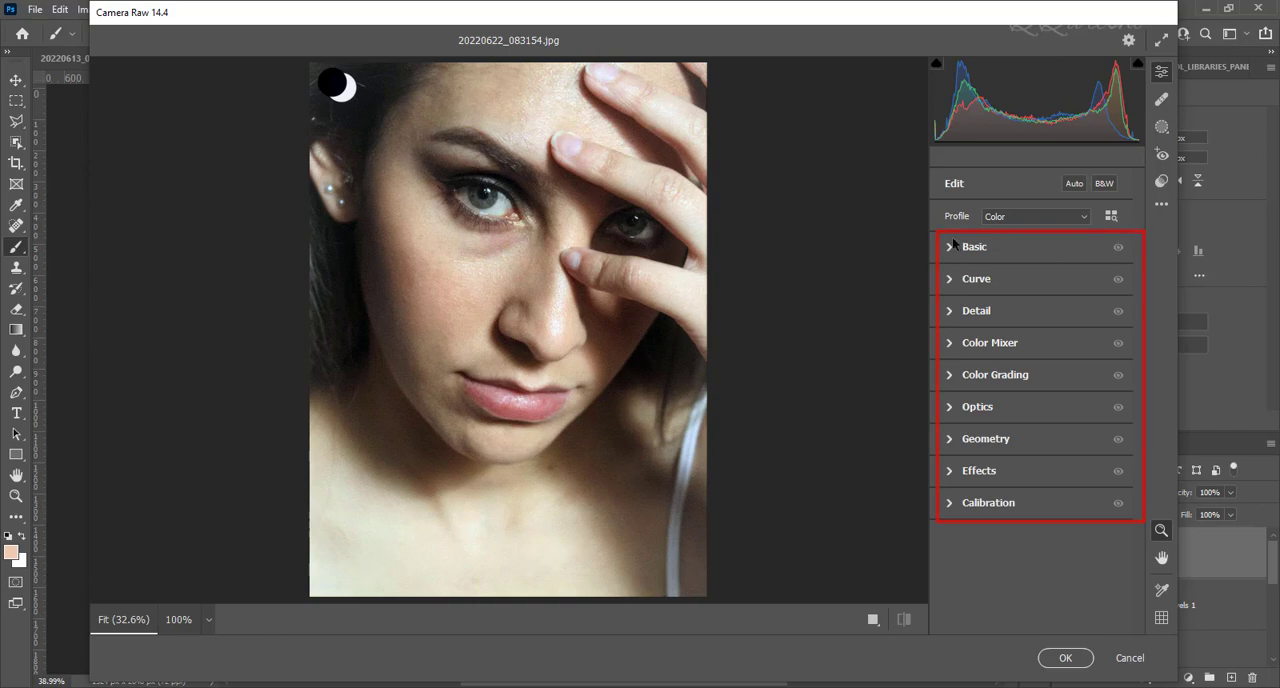
pyautogui.click(948, 248)
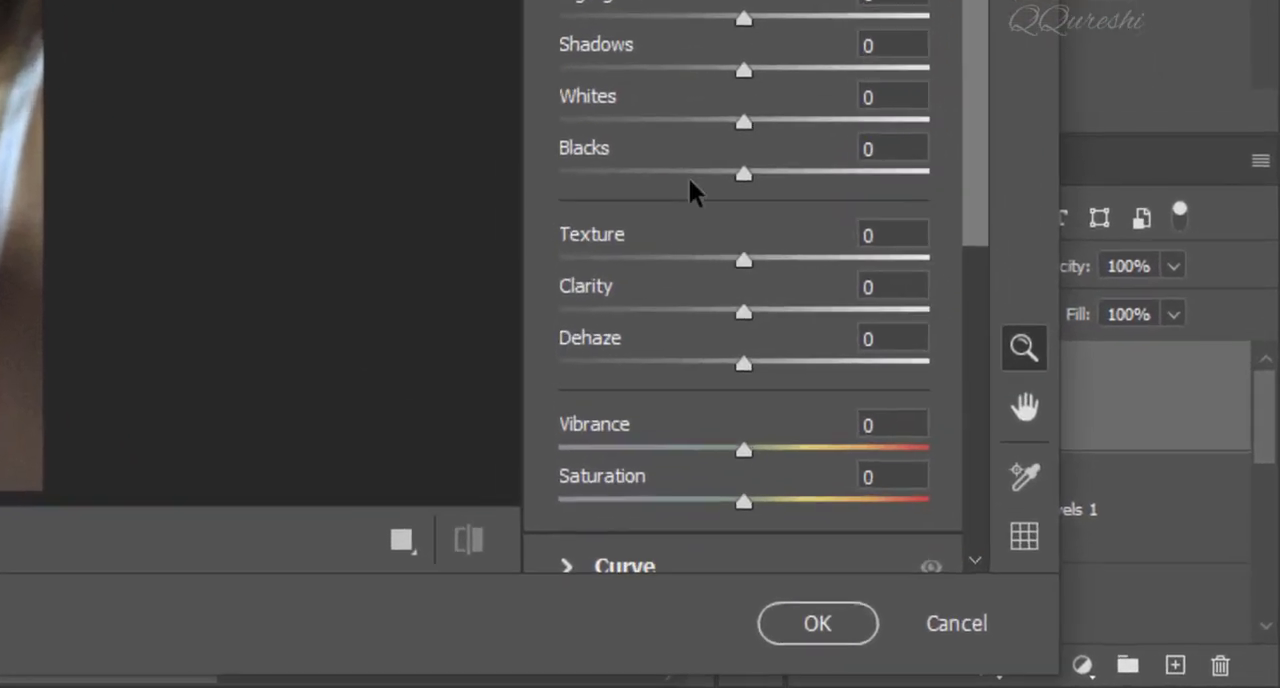
pyautogui.moveTo(723, 308); pyautogui.dragTo(778, 313)
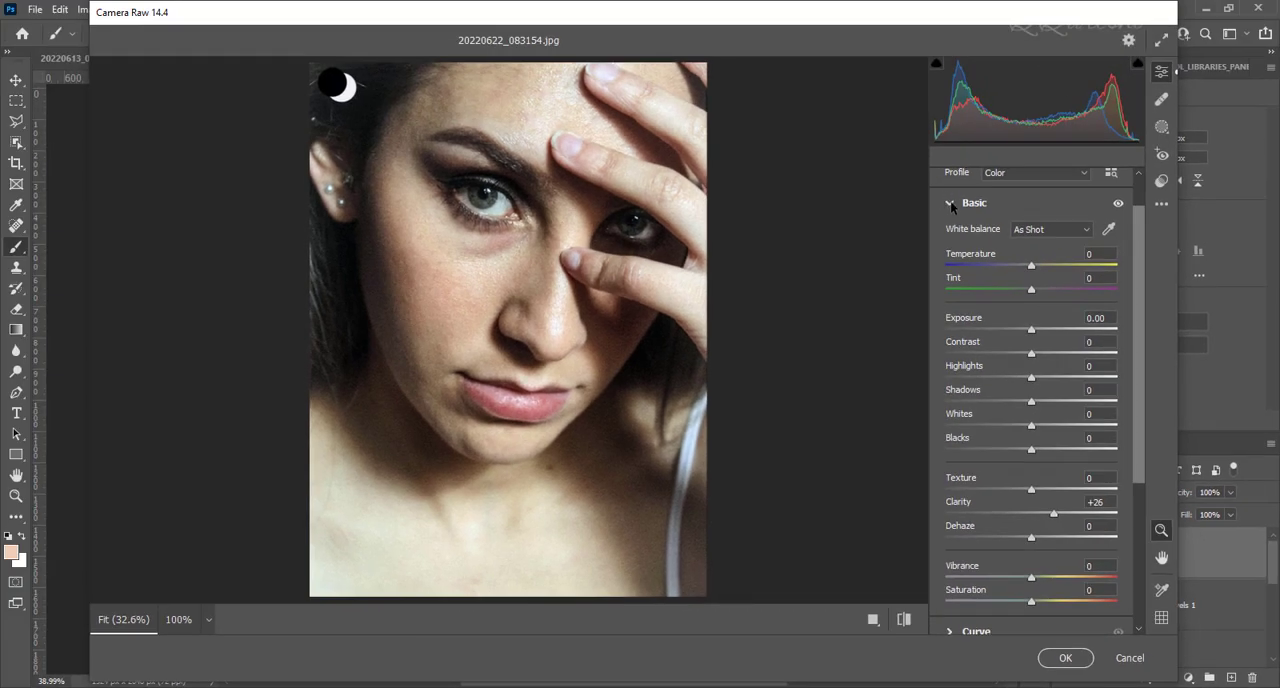
pyautogui.click(947, 203)
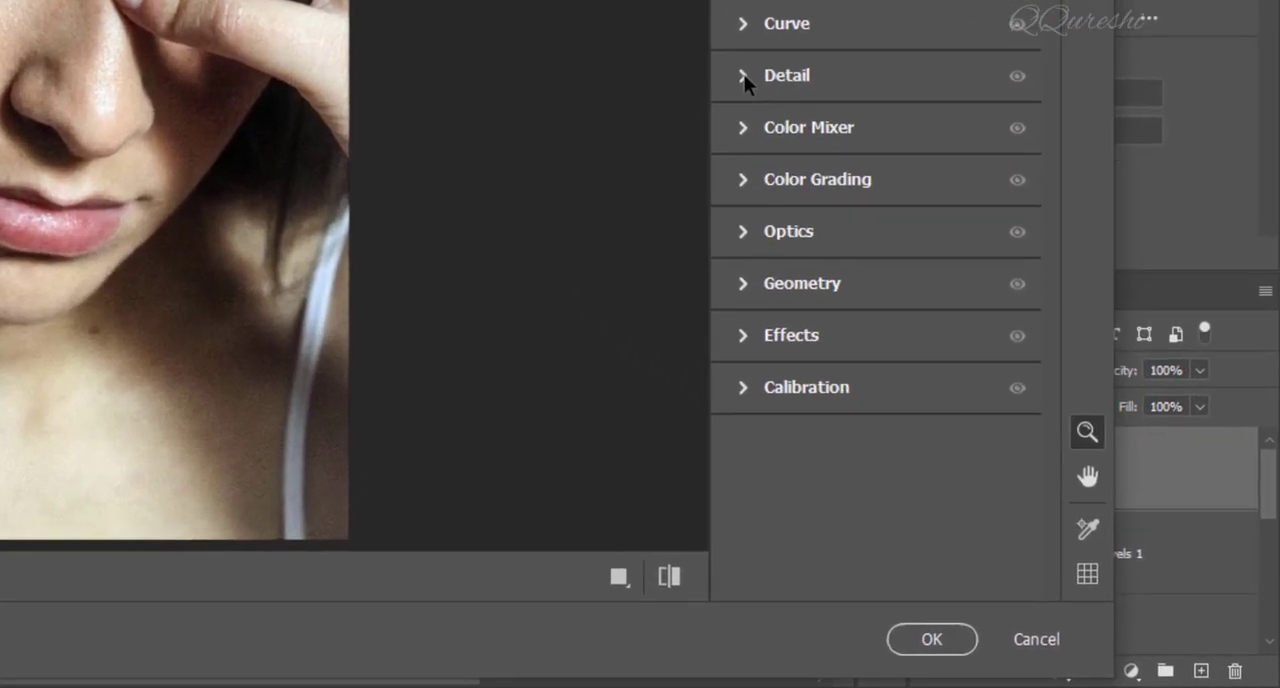
# Raise Noise Reduction and Color Noise Reduction to about half of their range in the Camera Raw Detail settings.
pyautogui.click(949, 310)
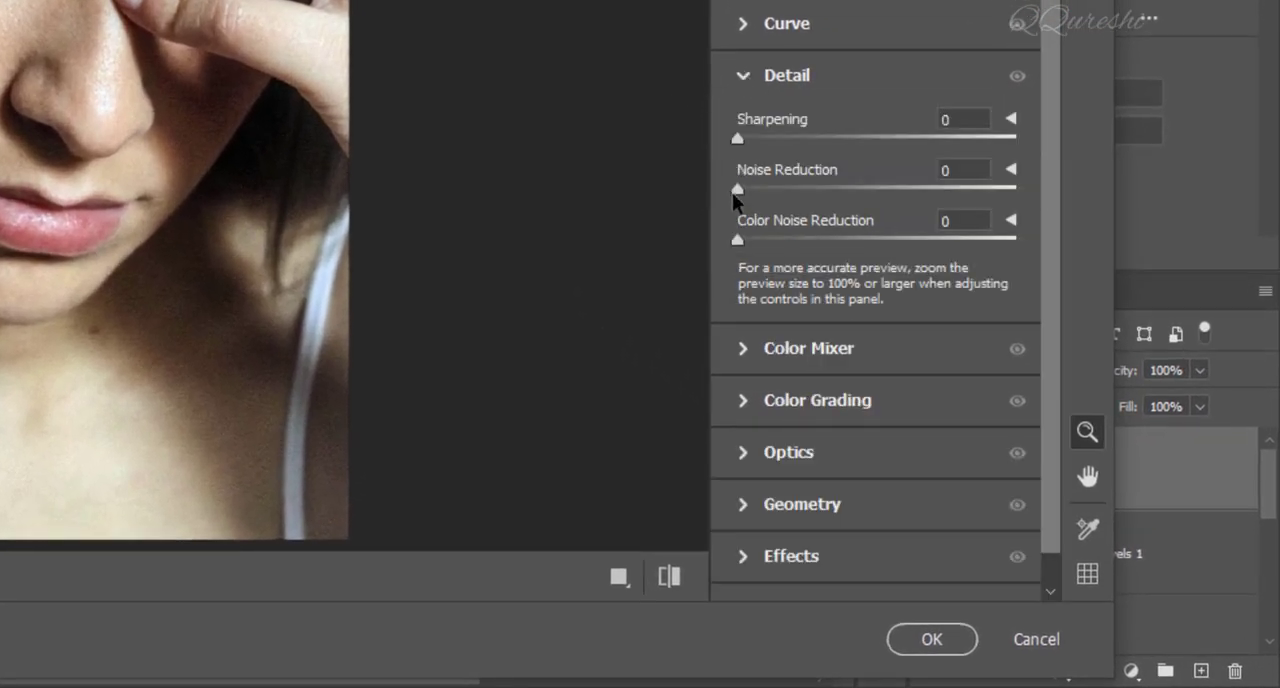
pyautogui.moveTo(737, 190); pyautogui.dragTo(889, 191)
pyautogui.moveTo(738, 242); pyautogui.dragTo(879, 246)
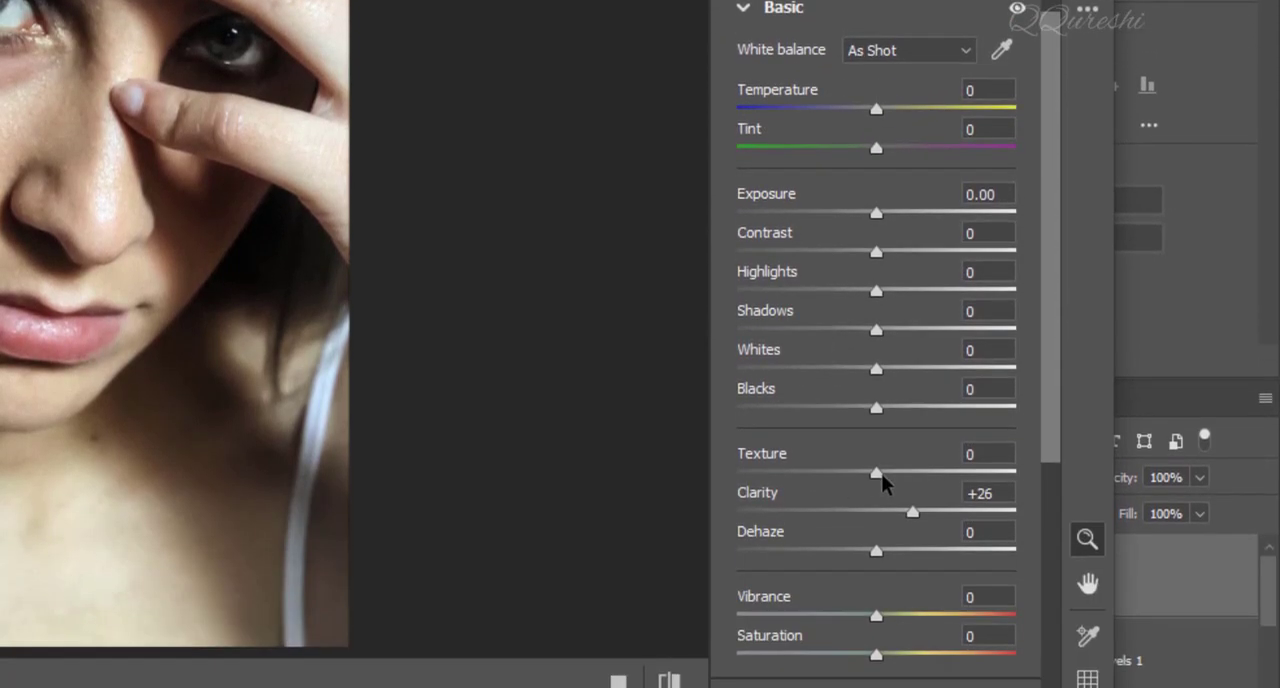
# Lower Texture to -25 in the Basic adjustments and apply the Camera Raw Filter to the stamped layer.
pyautogui.moveTo(862, 479); pyautogui.dragTo(839, 478)
pyautogui.moveTo(838, 480); pyautogui.dragTo(841, 477)
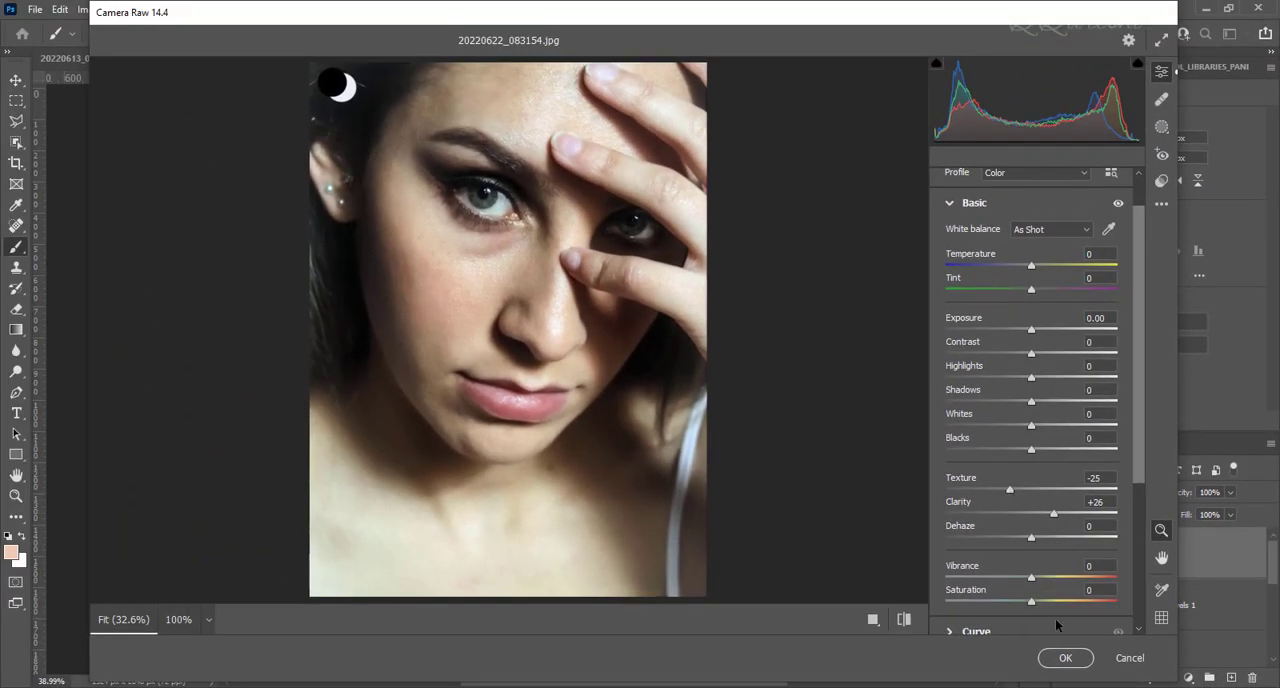
pyautogui.click(1060, 658)
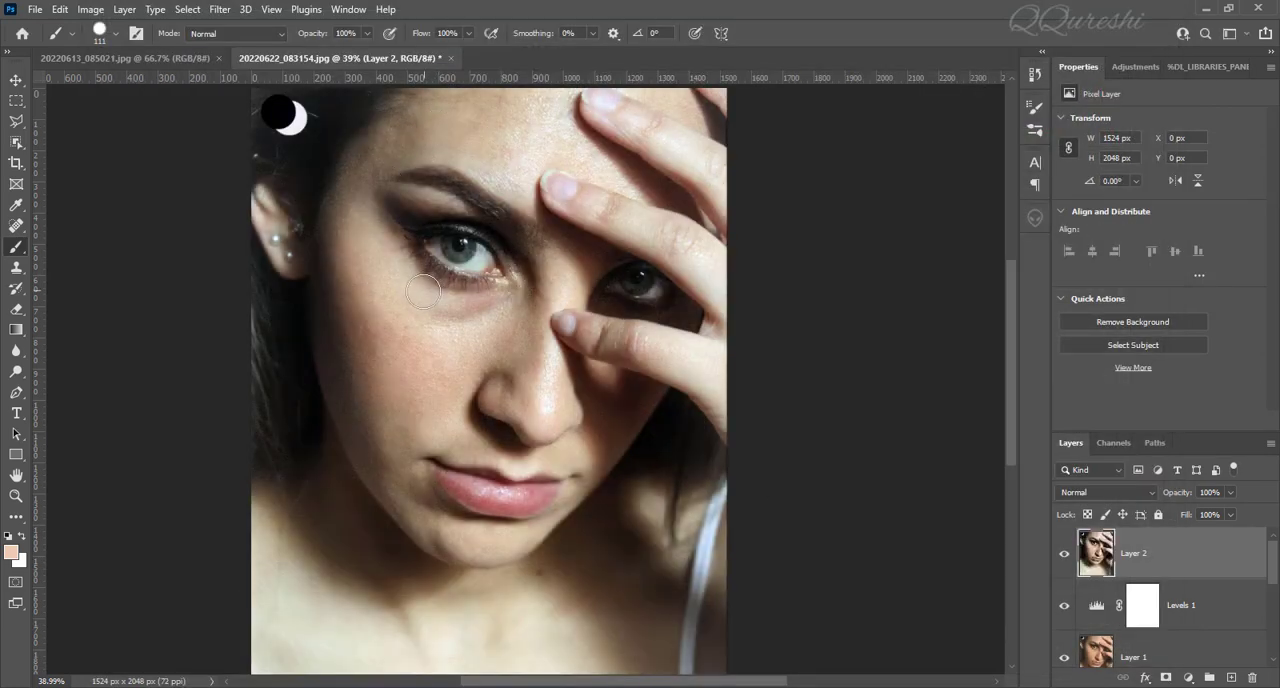
# Compare the filtered portrait with the reference portrait 20220613_085021.jpg and with its original Background layer.
pyautogui.scroll(3, 421, 295)
pyautogui.scroll(-4, 423, 291)
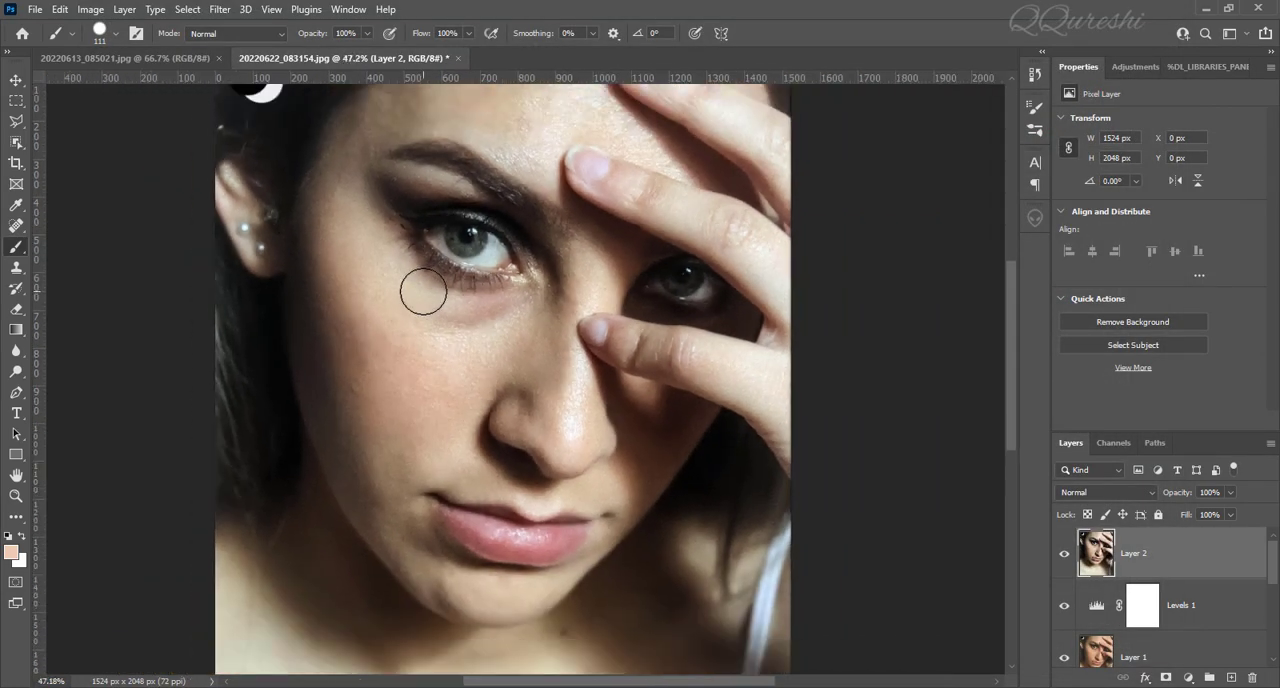
pyautogui.click(89, 57)
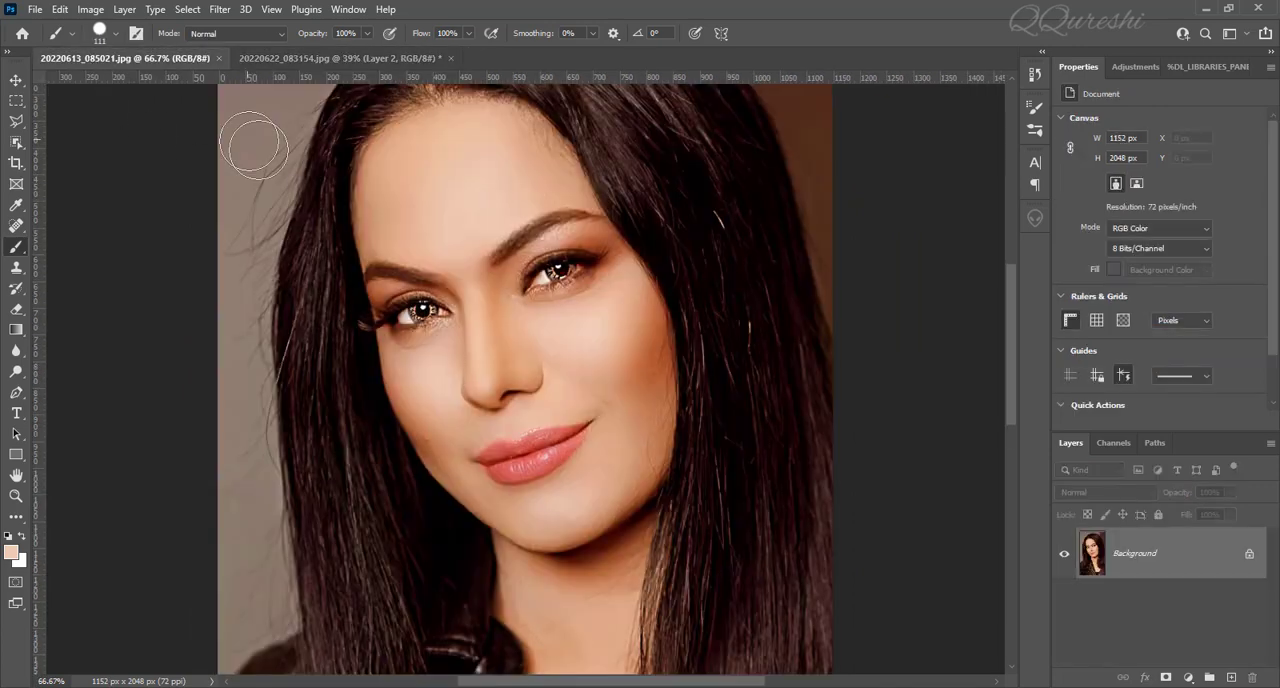
pyautogui.click(335, 57)
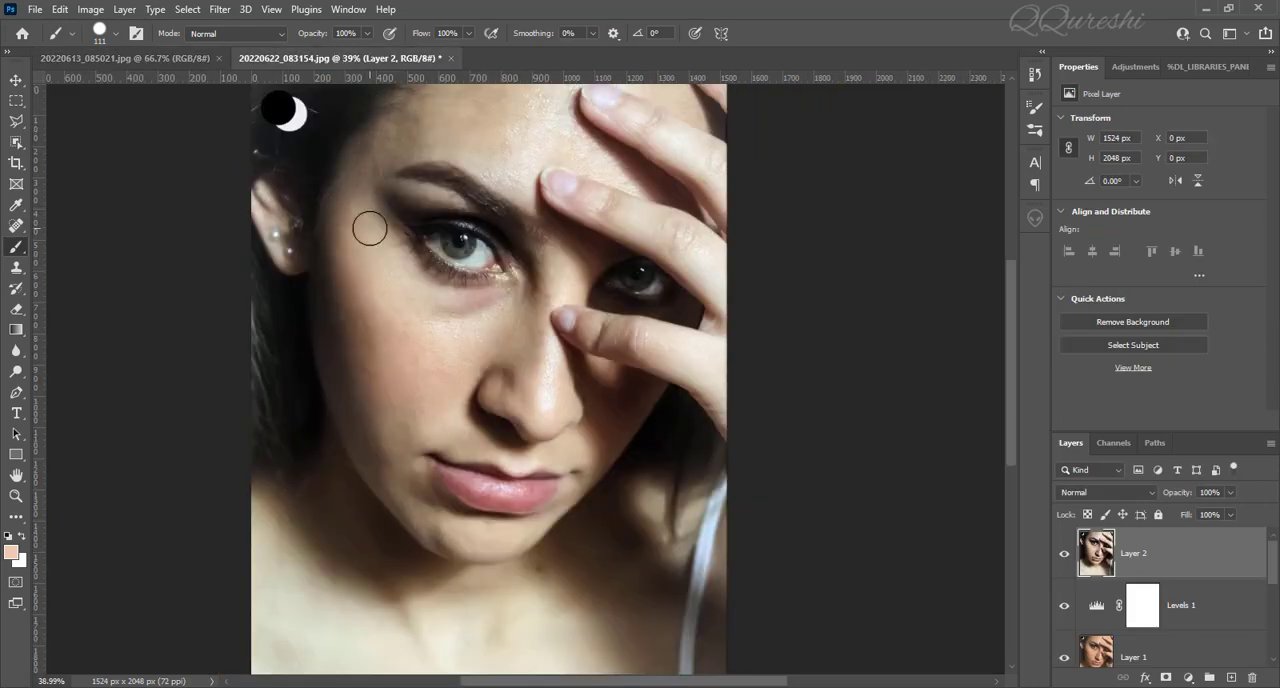
pyautogui.scroll(-1, 369, 229)
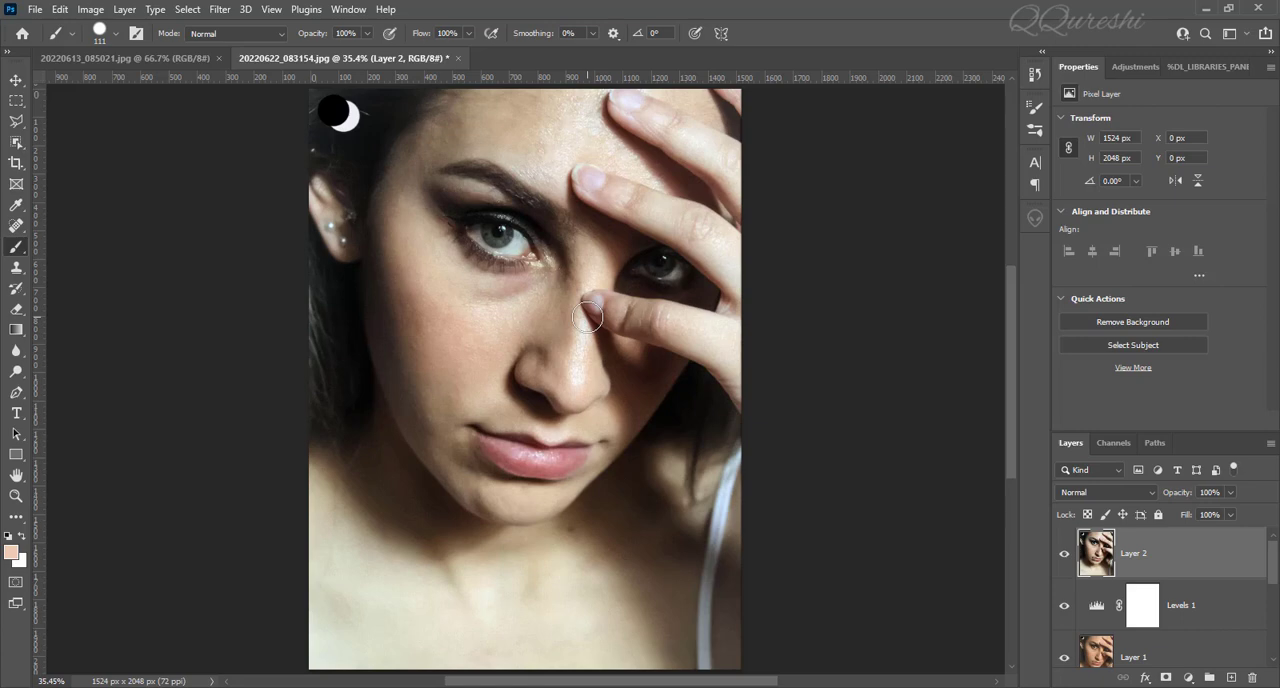
pyautogui.scroll(-3, 1140, 638)
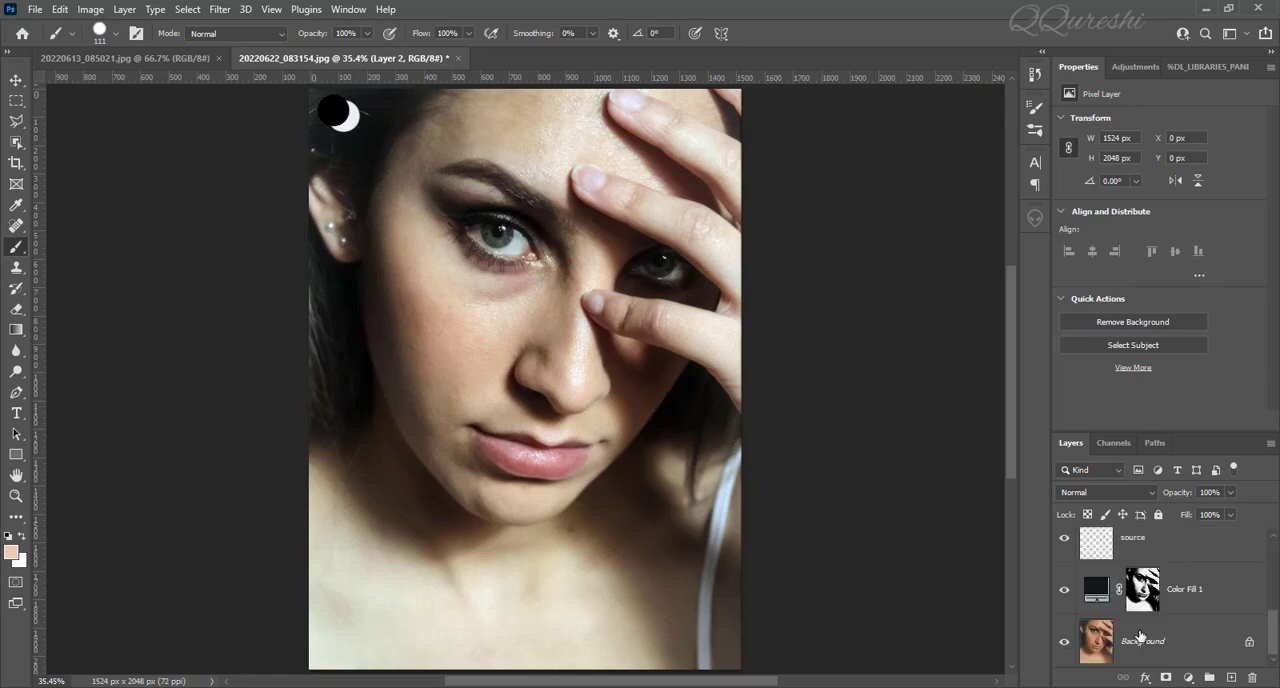
pyautogui.keyDown('alt'); pyautogui.click(1064, 643); pyautogui.keyUp('alt')
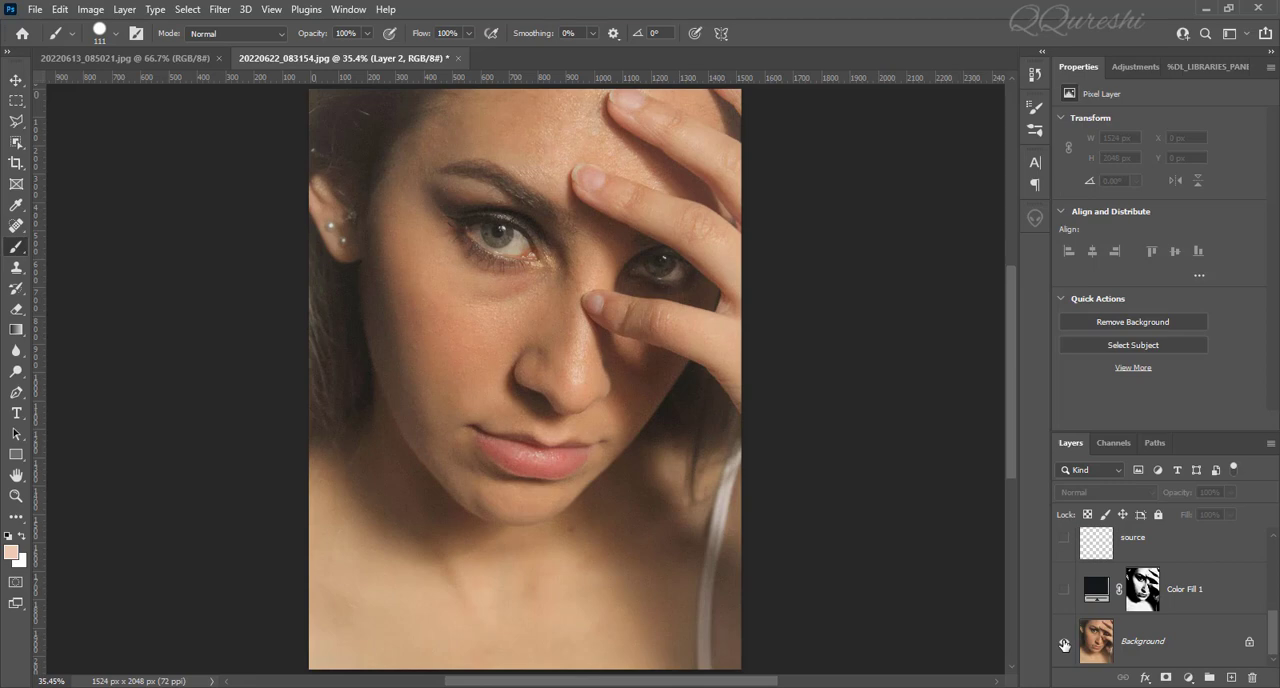
pyautogui.keyDown('alt'); pyautogui.click(1064, 643); pyautogui.keyUp('alt')
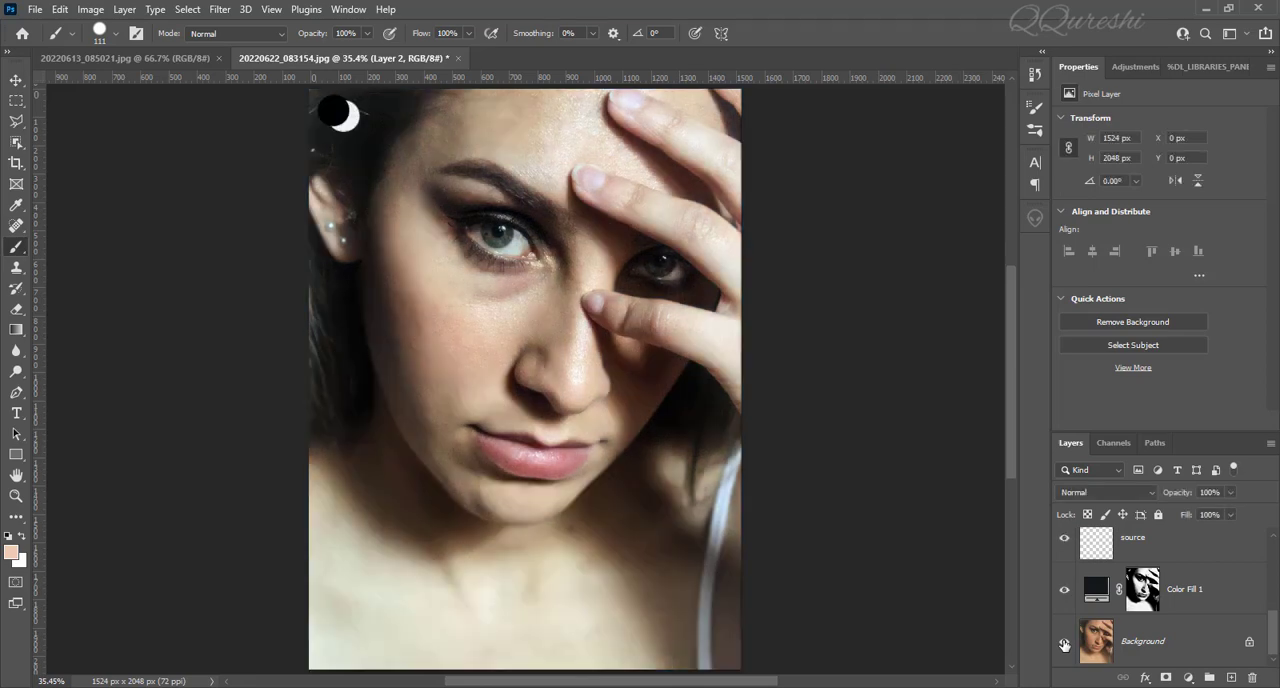